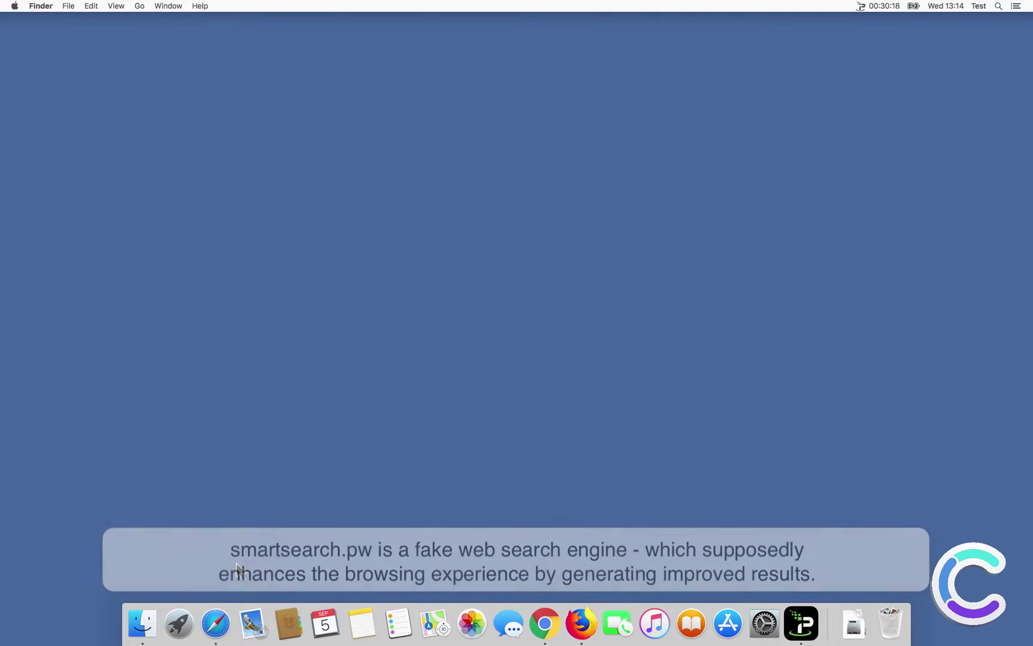
# Step: Launch Safari from the Dock, which opens the hijacker's Smart Search page
pyautogui.click(215, 624)
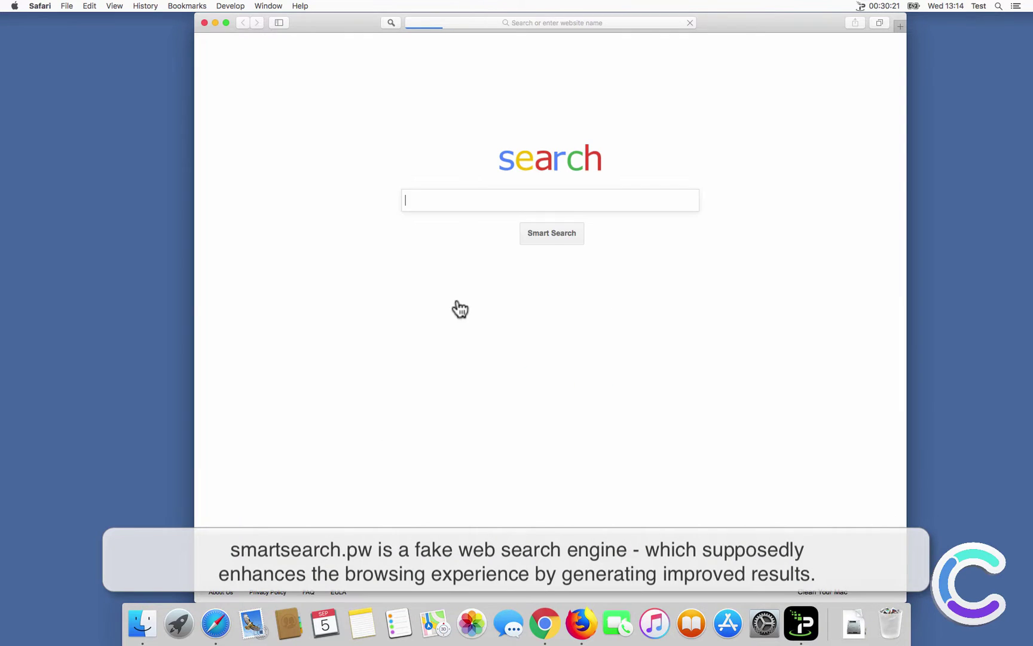
# Step: Search for 'search query' in a new tab, dismiss the spawned popup, and close Safari
pyautogui.click(900, 27)
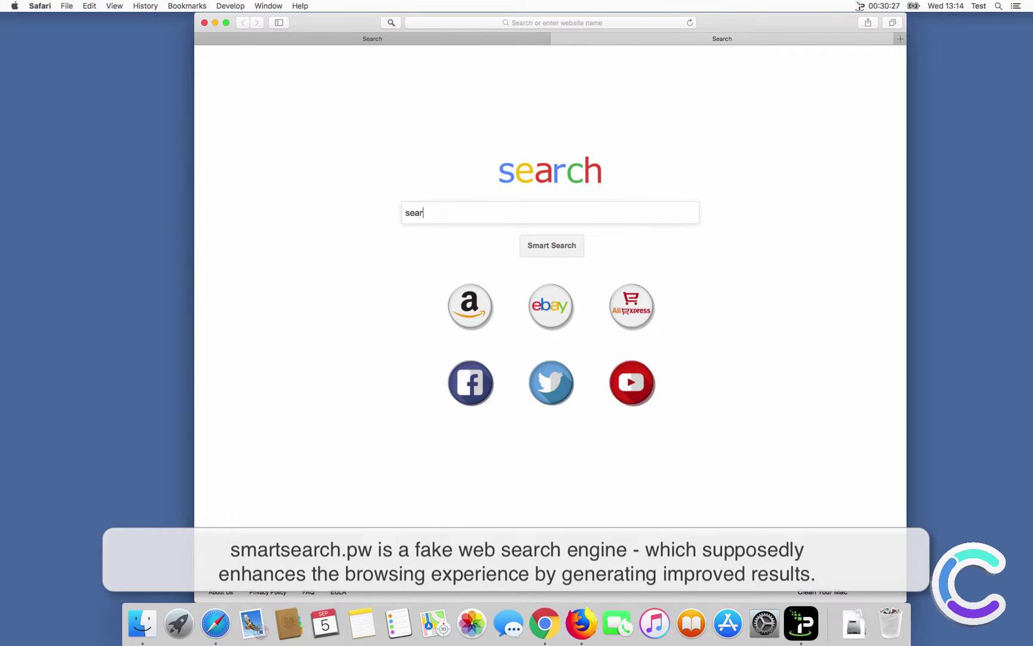
pyautogui.write('search query')
pyautogui.press('Return')
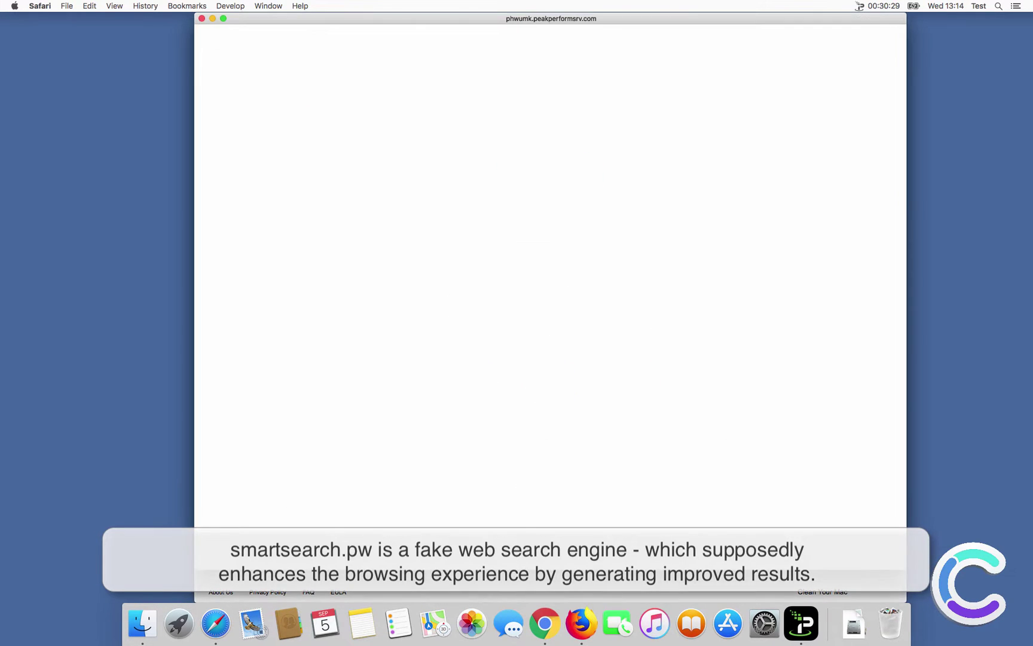
pyautogui.click(202, 18)
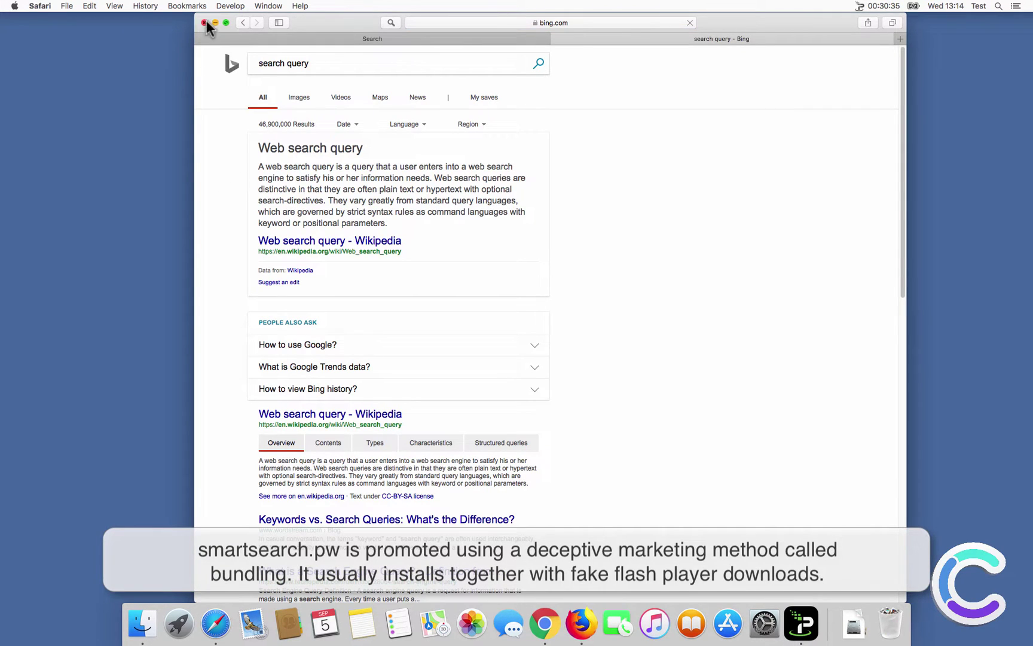
pyautogui.click(204, 23)
pyautogui.click(545, 622)
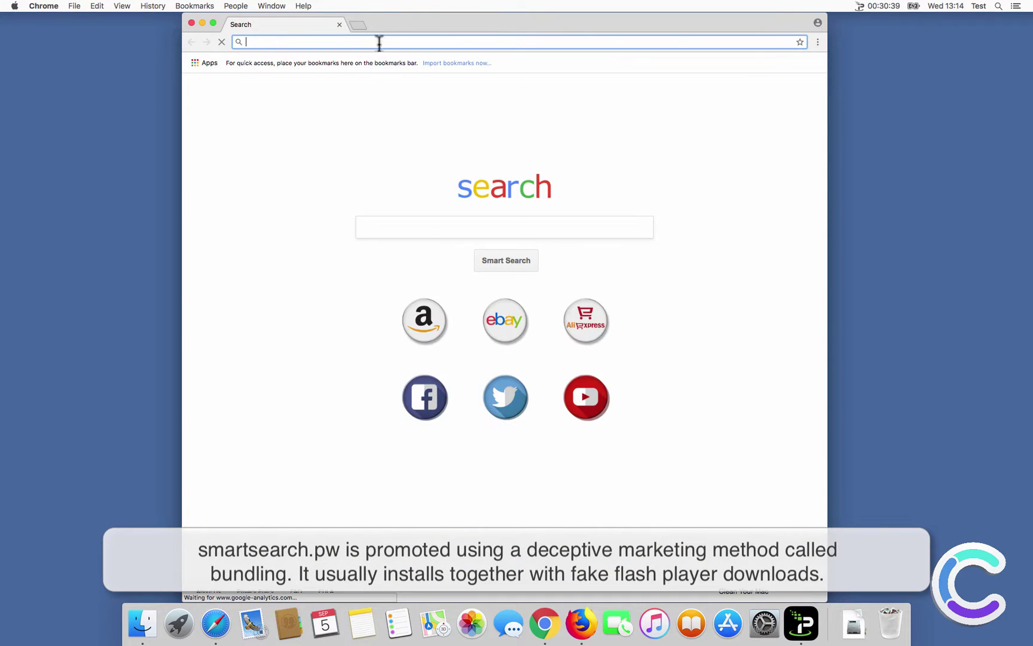
pyautogui.click(360, 24)
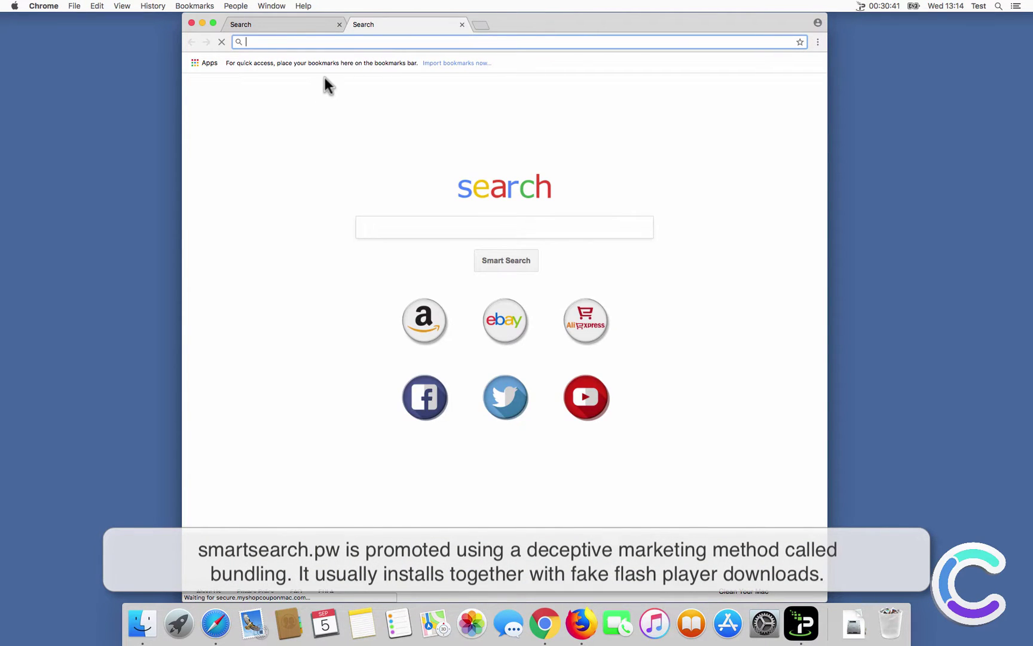
pyautogui.write('search query')
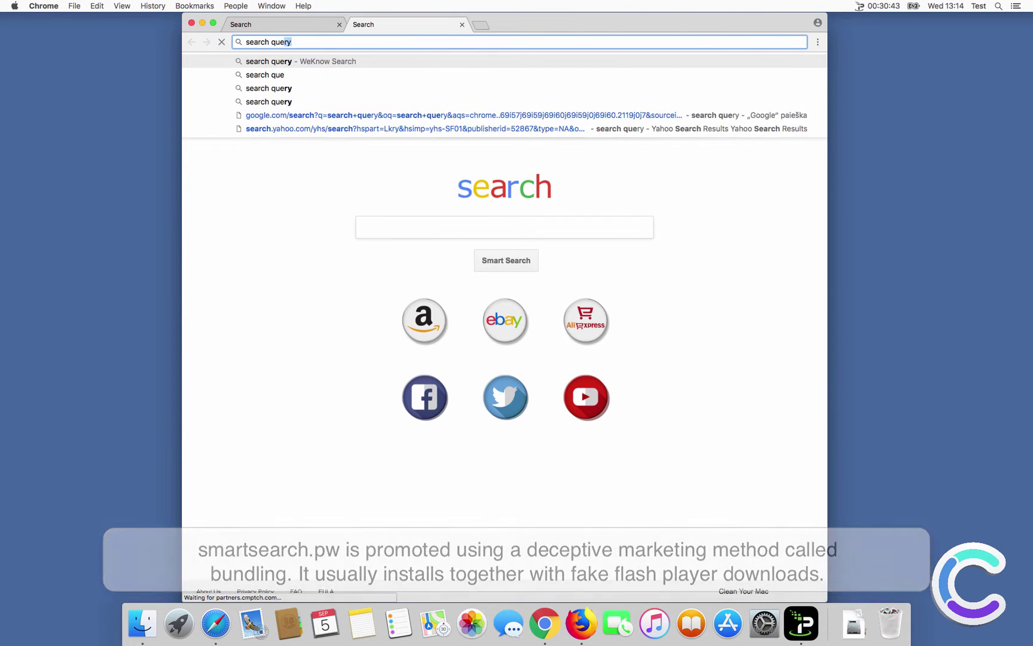
pyautogui.press('Escape')
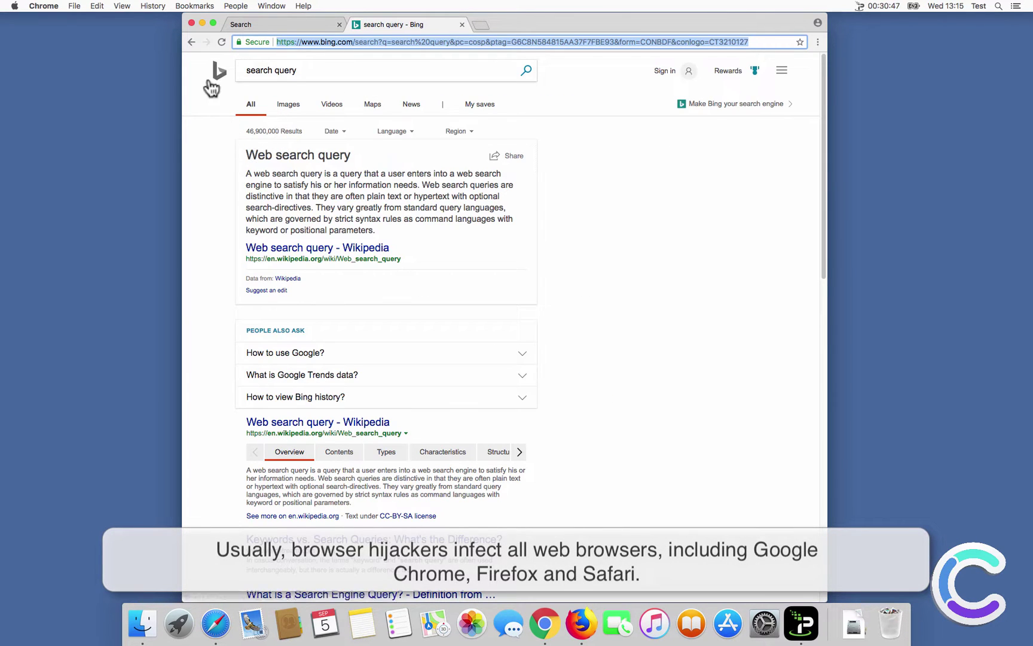
pyautogui.click(192, 22)
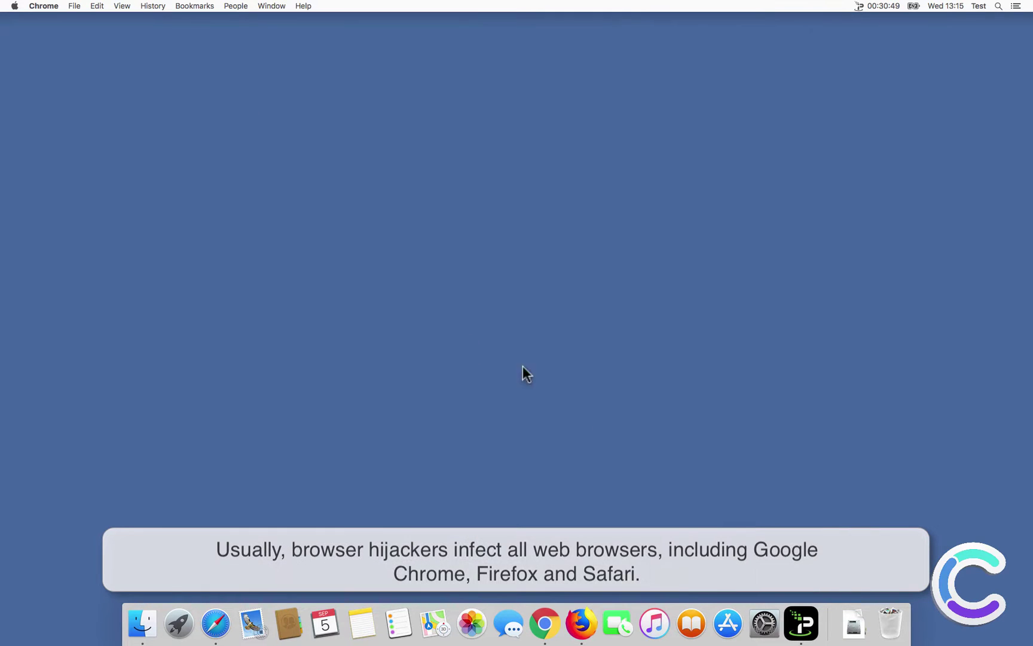
pyautogui.click(584, 621)
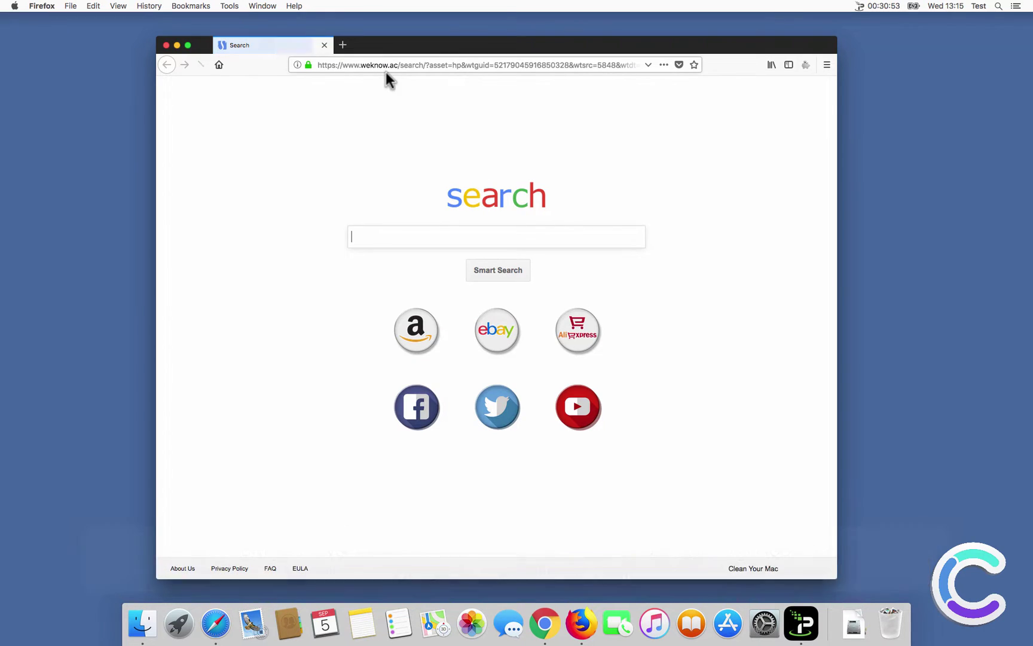
pyautogui.click(388, 66)
pyautogui.write('sear')
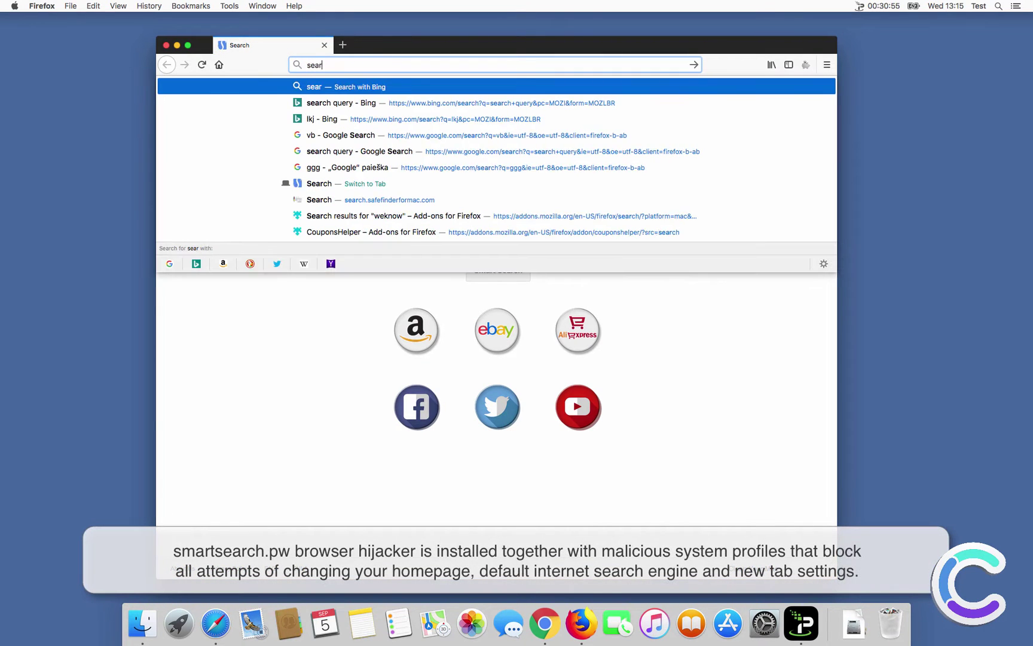
pyautogui.write('ch query')
pyautogui.press('Return')
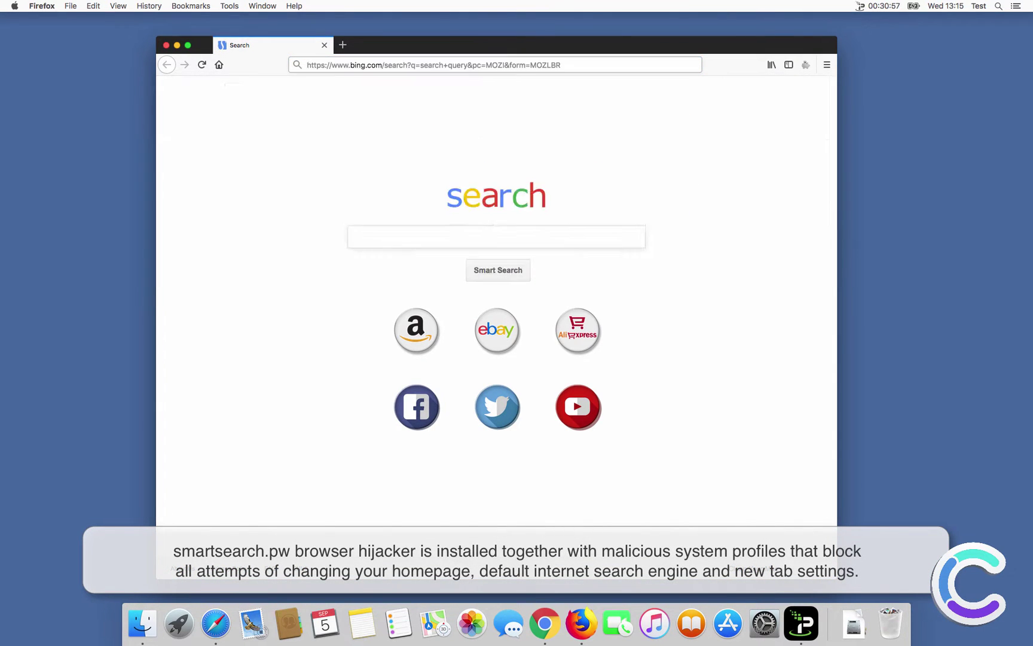
pyautogui.click(165, 45)
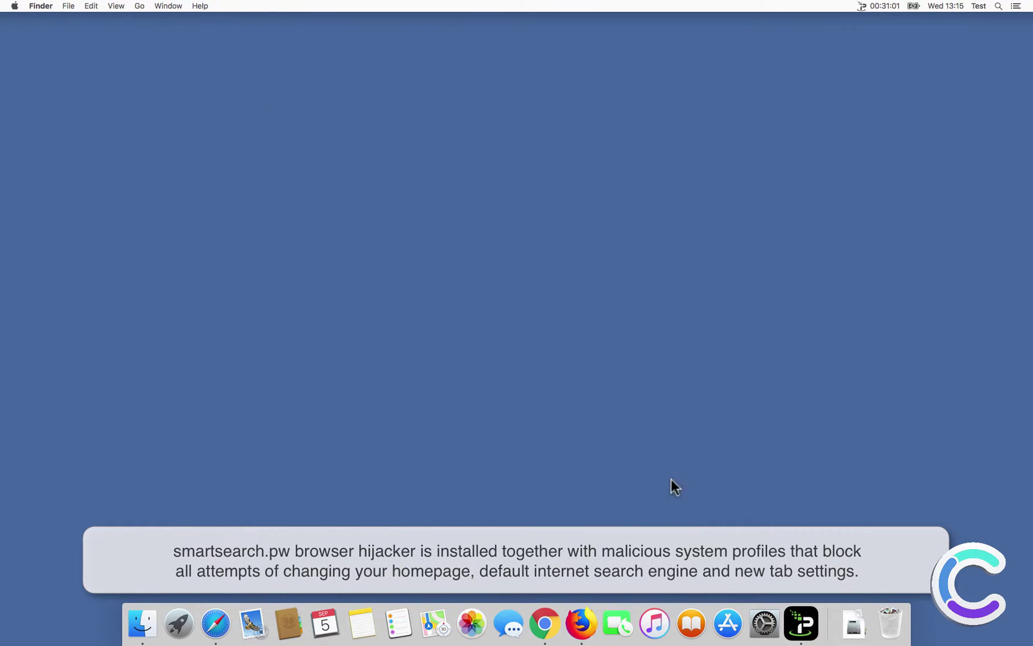
pyautogui.click(765, 624)
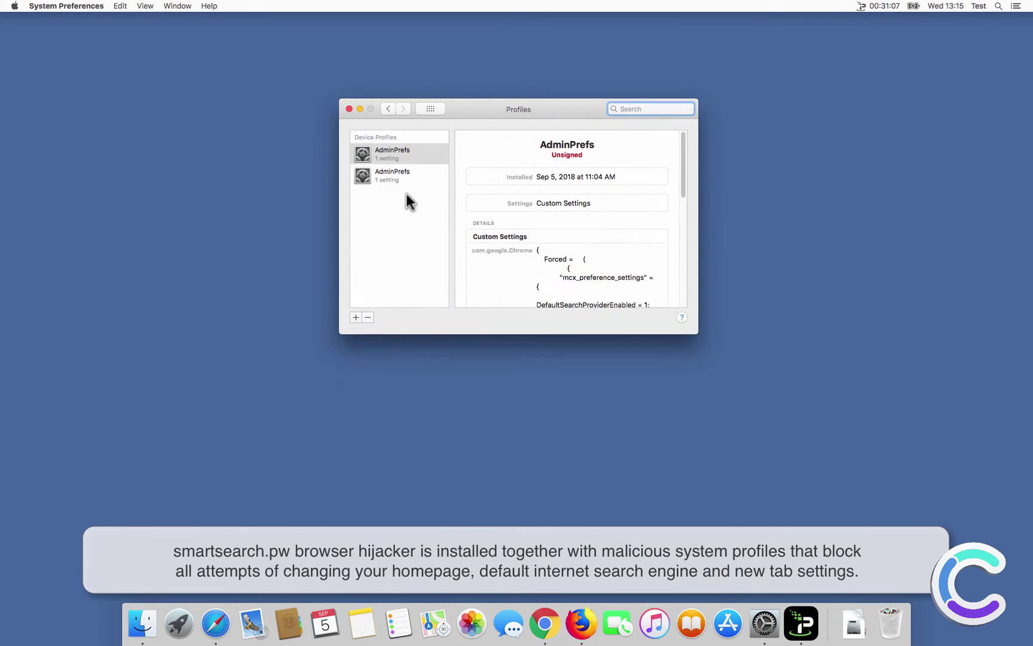
pyautogui.click(399, 178)
pyautogui.click(349, 109)
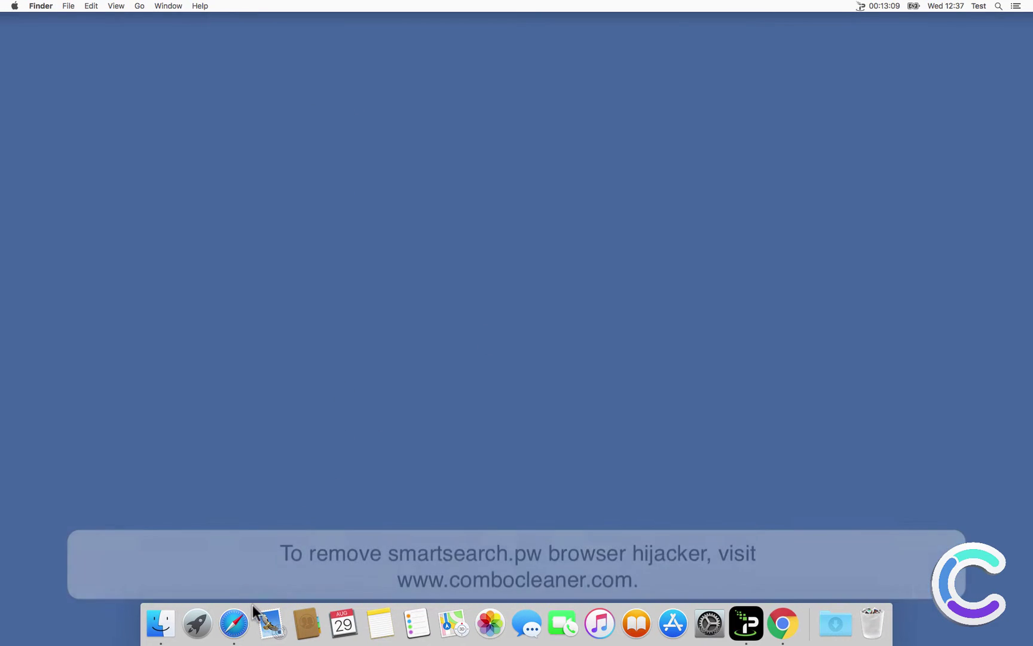
pyautogui.click(241, 617)
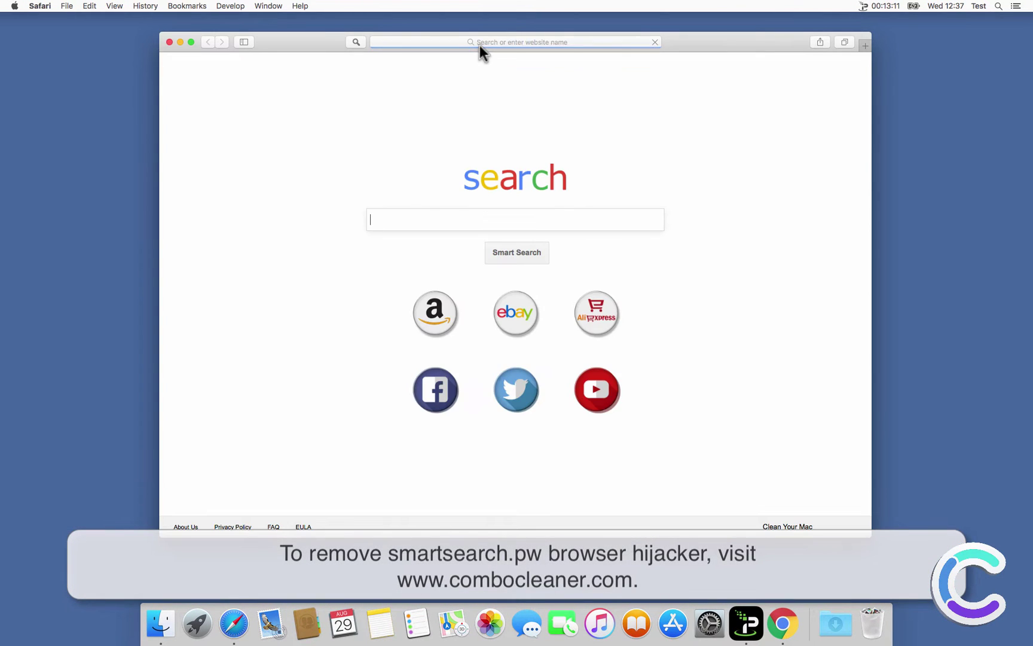
pyautogui.click(480, 45)
pyautogui.write('www.combocleaner.')
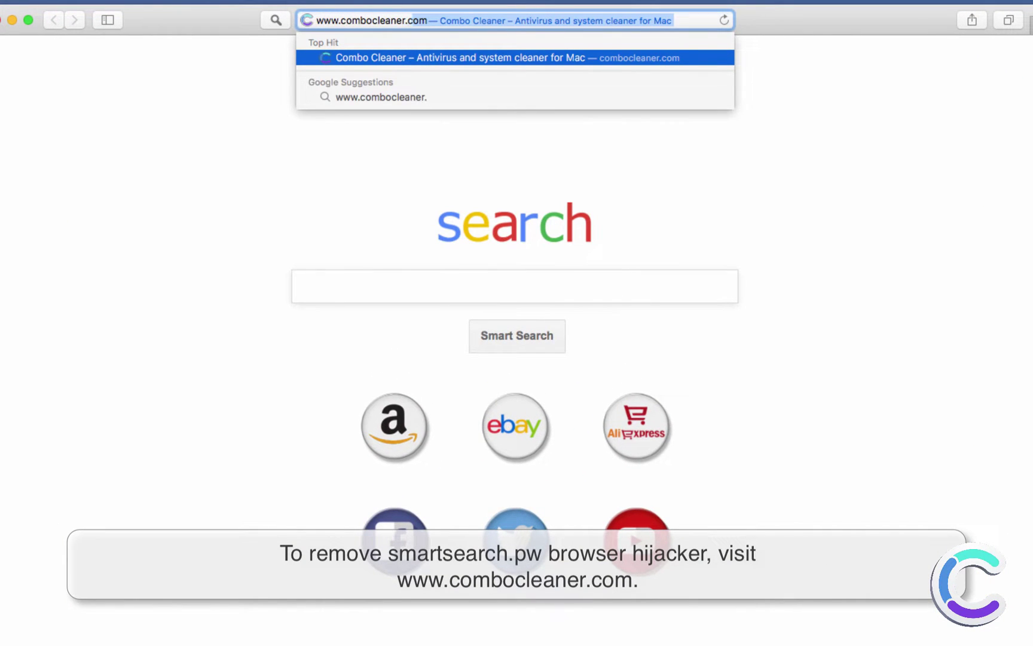
pyautogui.write('com')
pyautogui.press('Return')
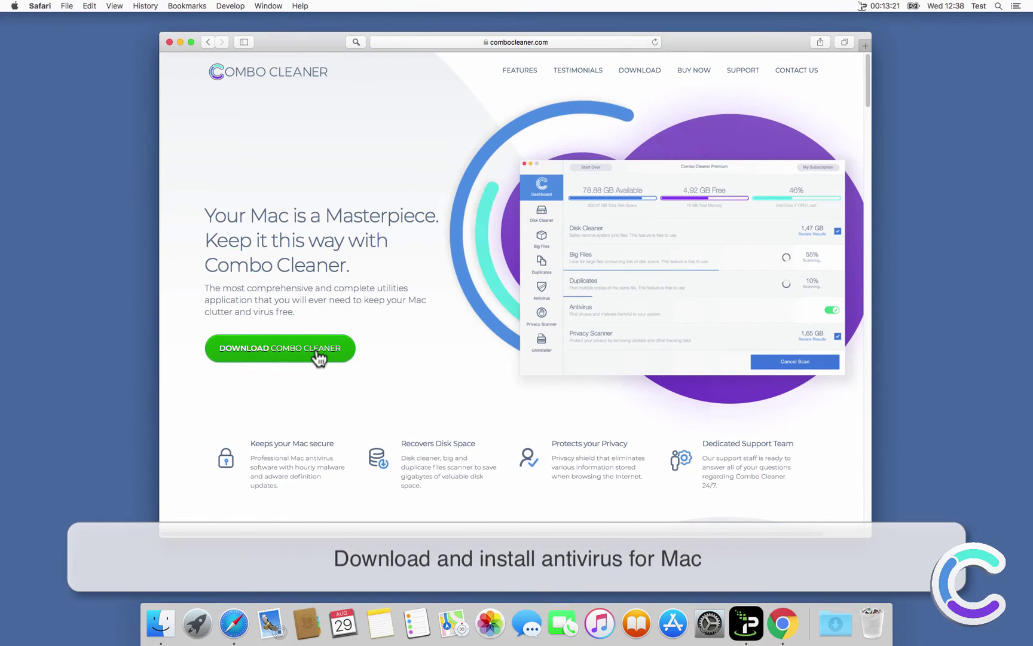
pyautogui.click(318, 351)
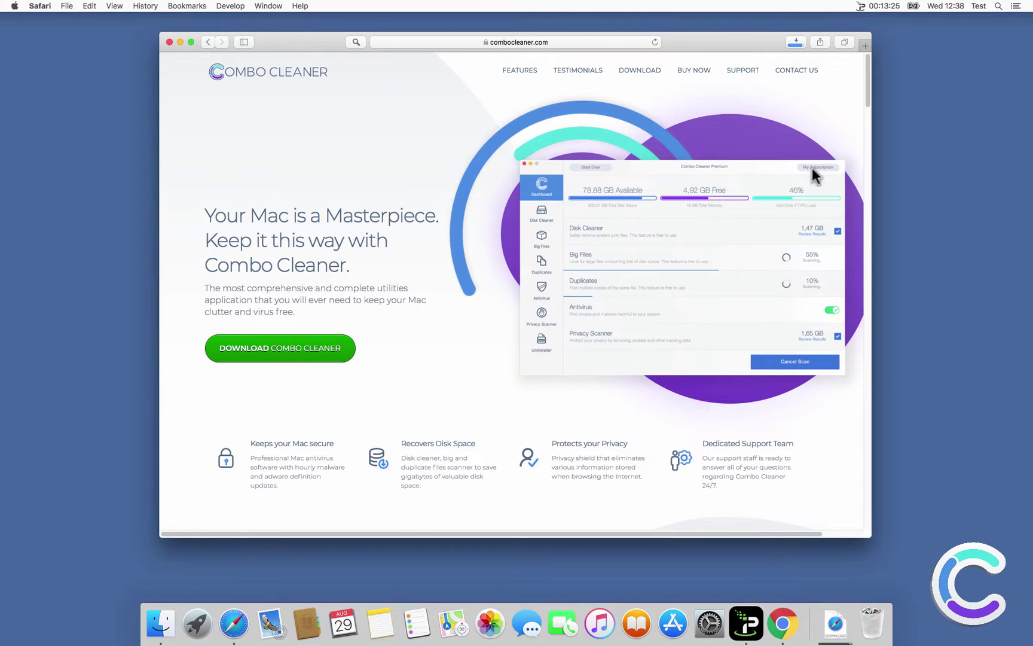
pyautogui.click(797, 42)
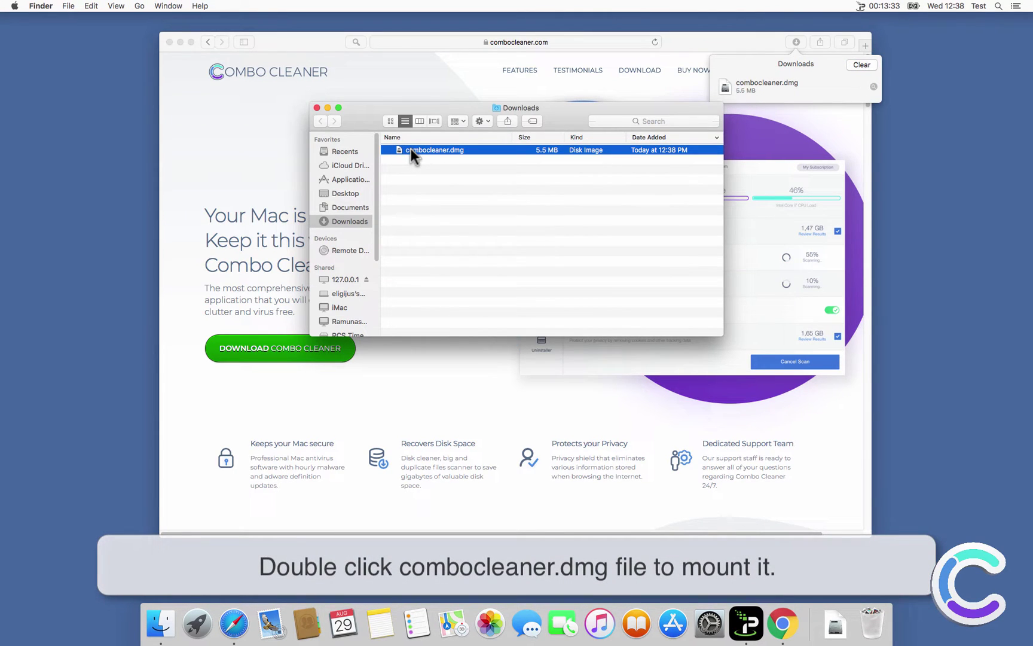
# Step: Copy Combo Cleaner from combocleaner.dmg into Applications, then close the installer, Downloads and Safari windows
pyautogui.doubleClick(411, 150)
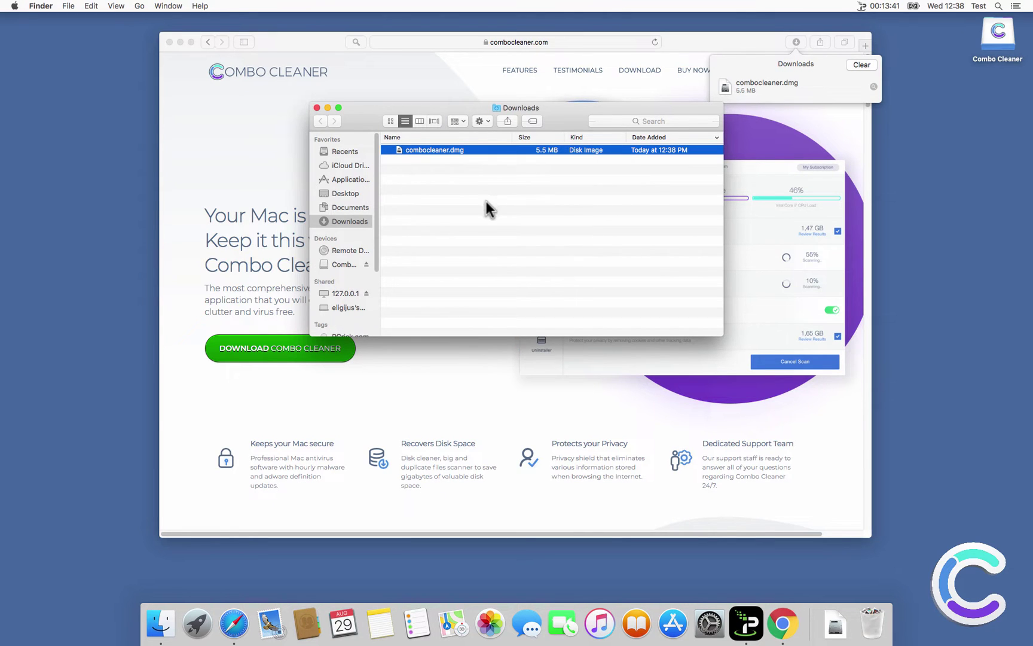
pyautogui.moveTo(593, 244); pyautogui.dragTo(742, 241)
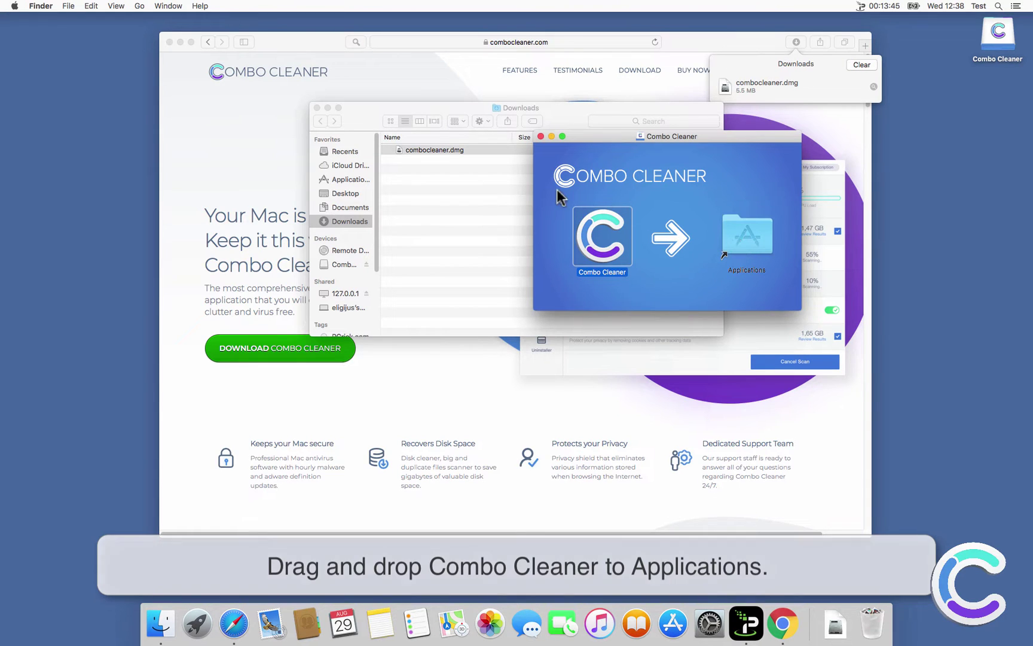
pyautogui.click(540, 146)
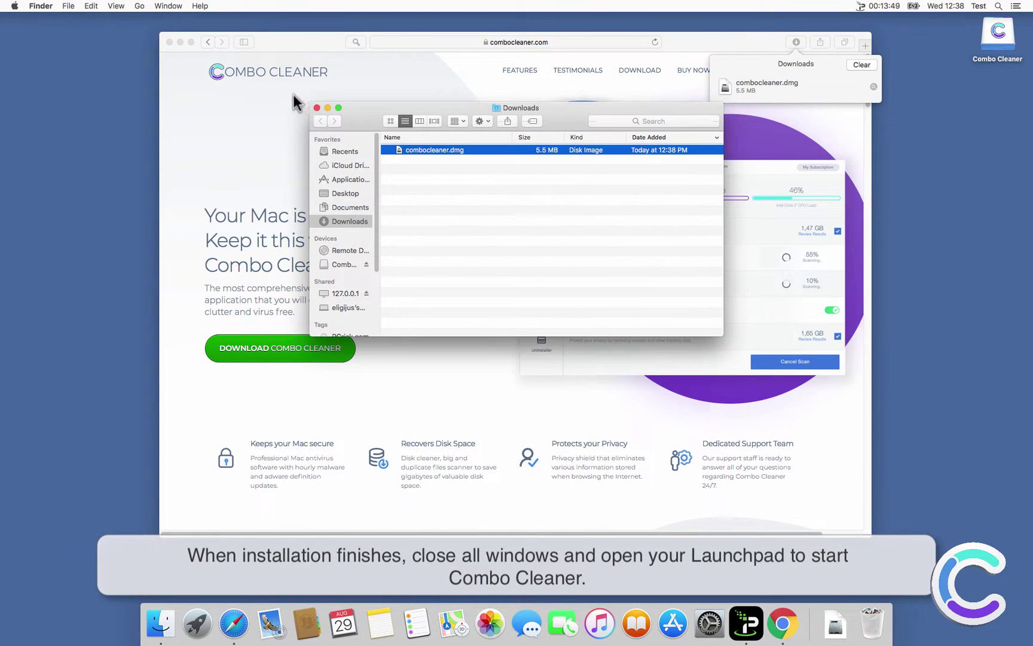
pyautogui.click(317, 107)
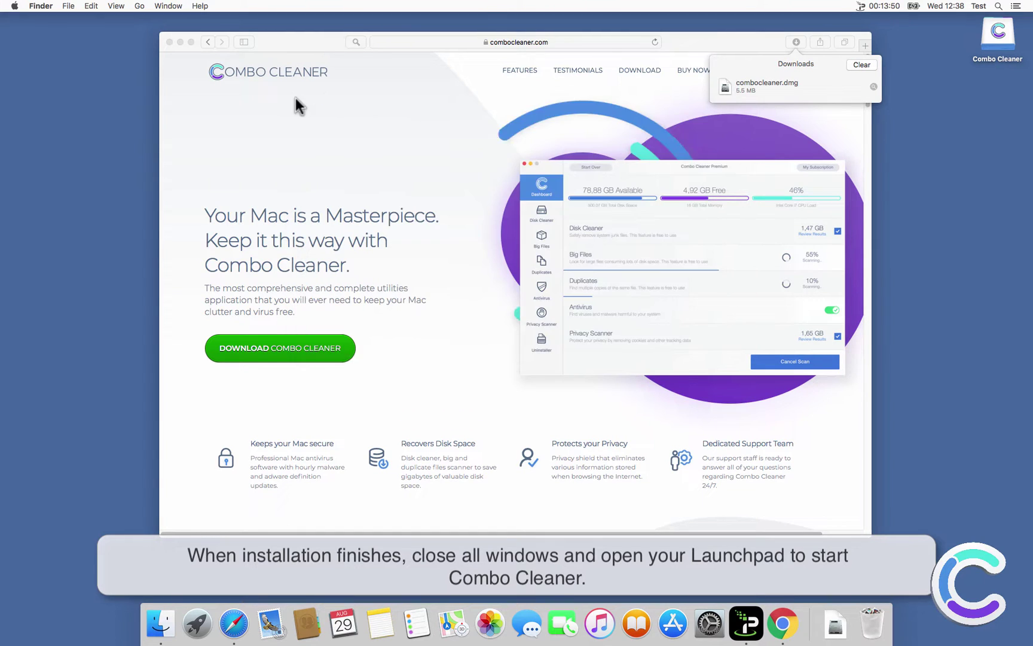
pyautogui.click(169, 42)
pyautogui.click(202, 624)
# Step: Start Combo Cleaner from Launchpad and approve opening the downloaded app
pyautogui.click(731, 398)
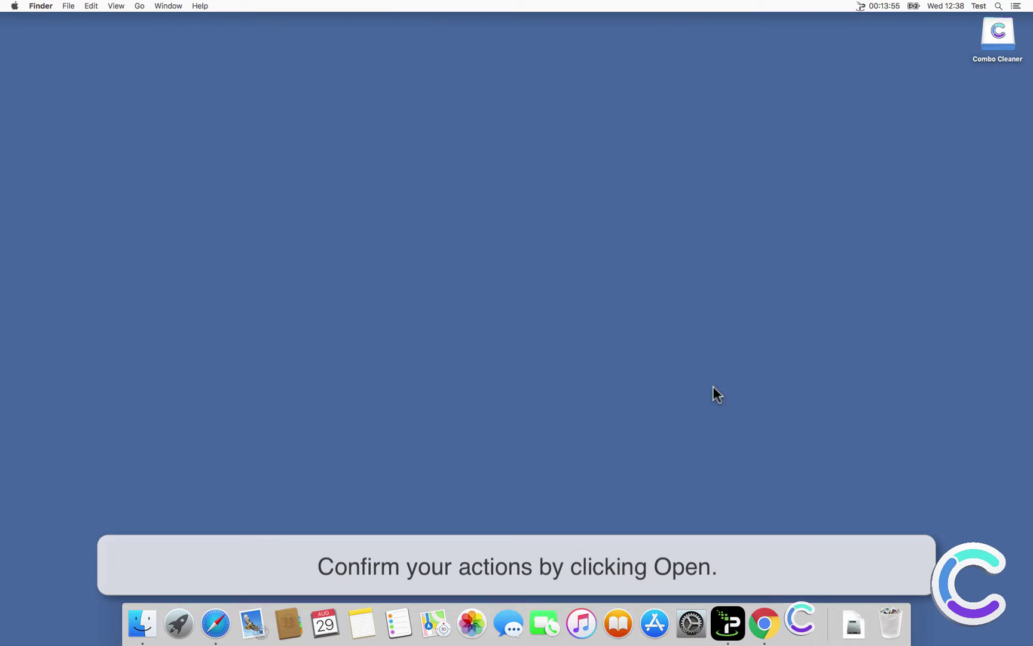
pyautogui.click(614, 209)
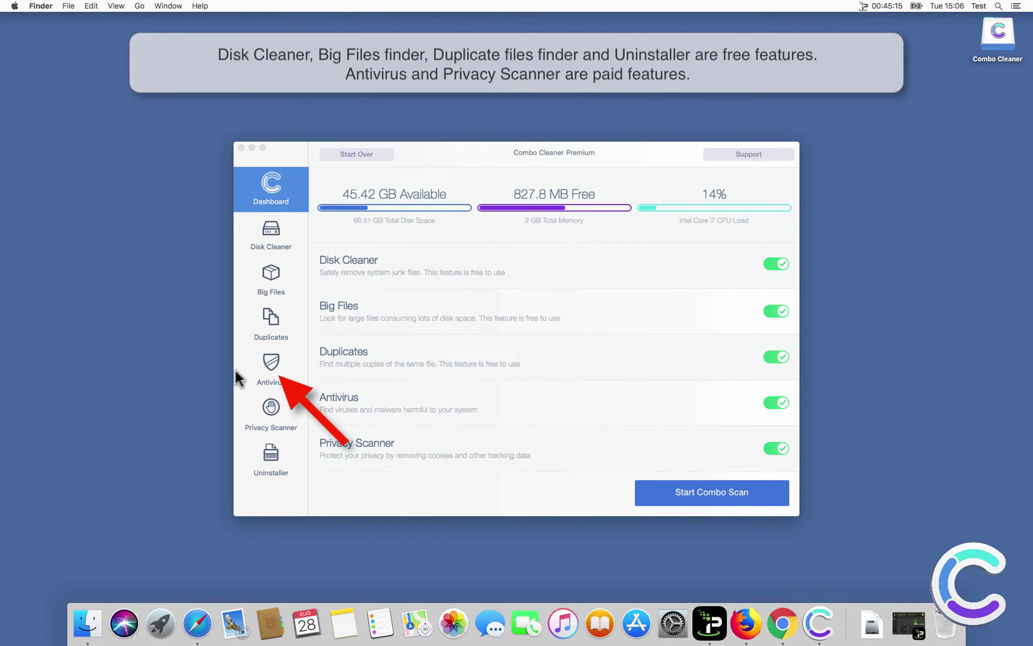
# Step: Start a malware scan from Combo Cleaner's Antivirus section
pyautogui.click(269, 375)
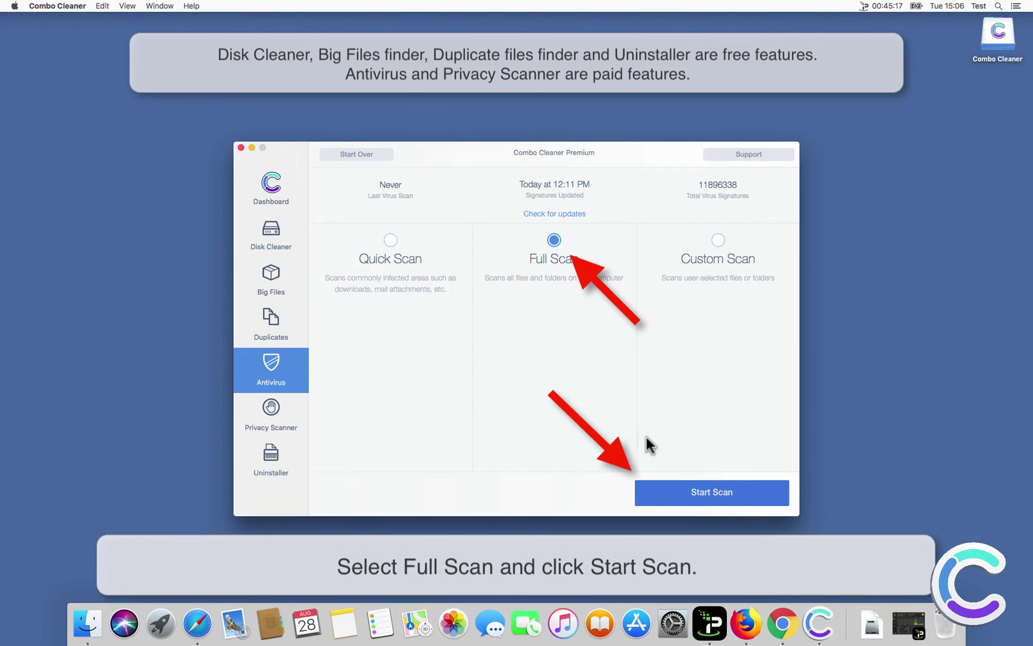
pyautogui.click(706, 492)
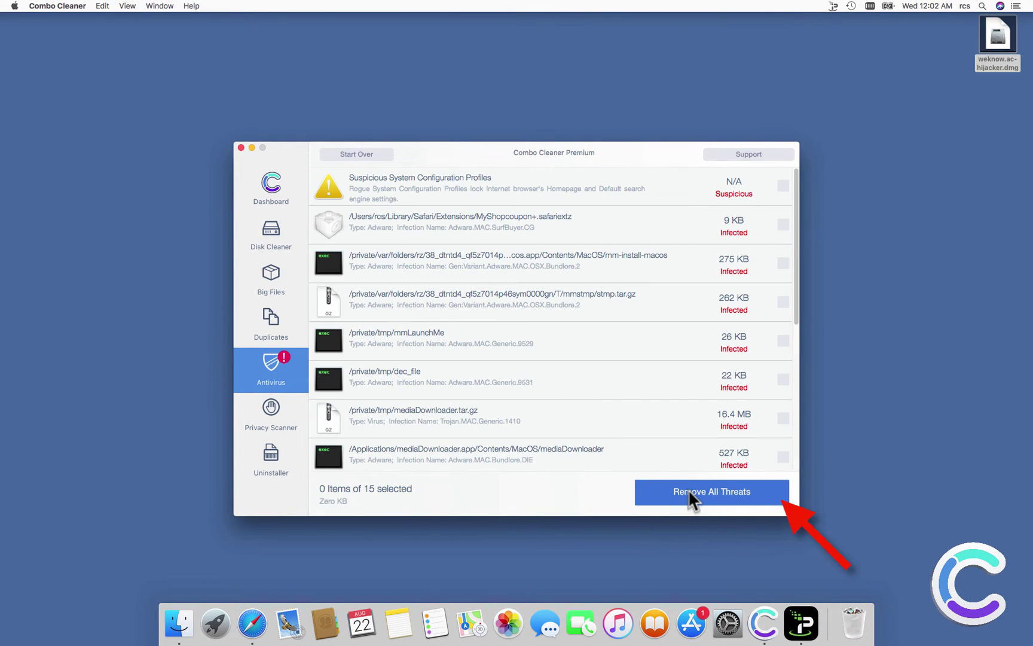
# Step: Remove the 9 detected threats, authenticating with the administrator password
pyautogui.click(689, 489)
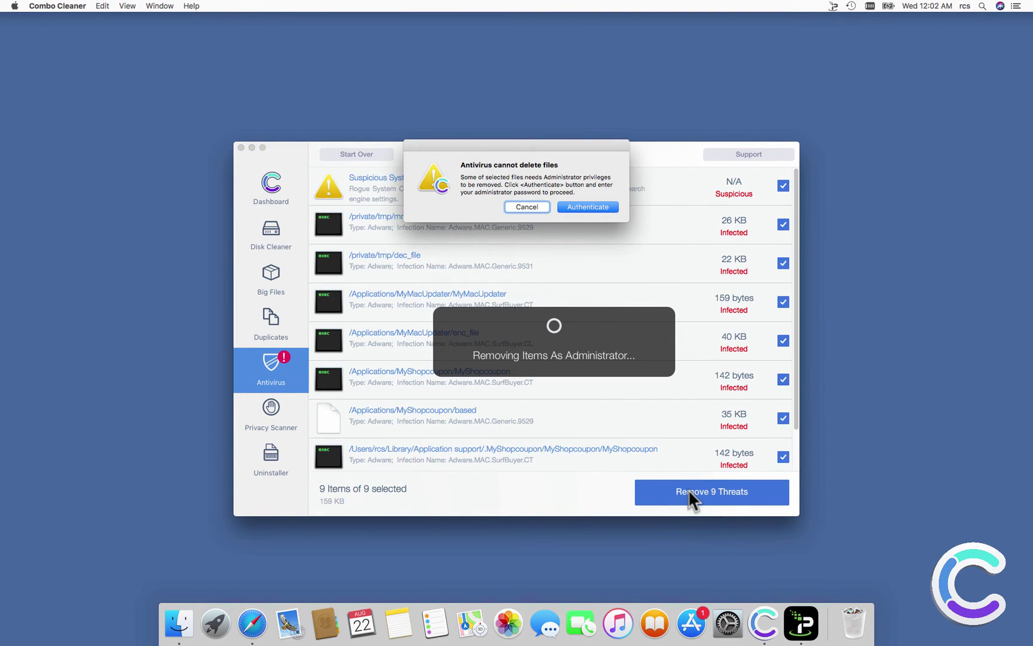
pyautogui.click(599, 206)
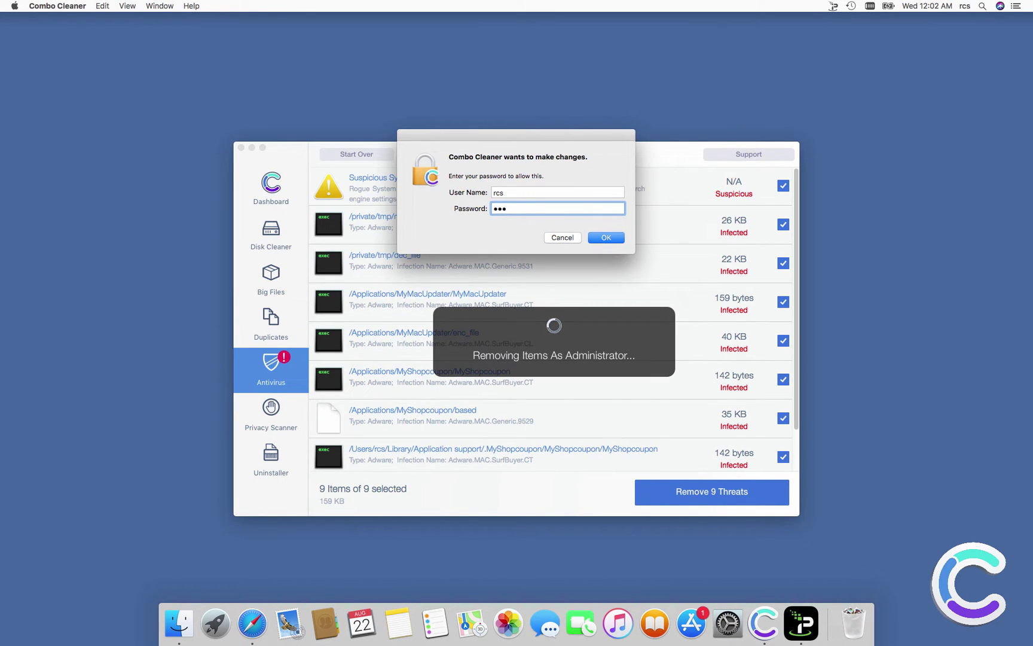
pyautogui.press('Return')
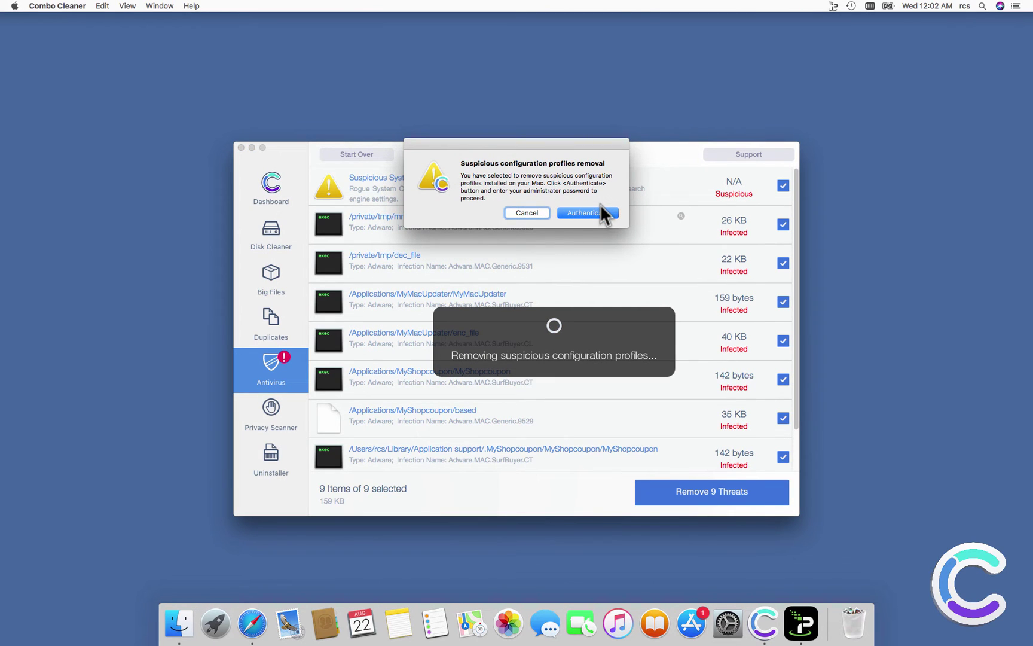
# Step: Decline the MyShopcoupon restore offer and authorise removal of the suspicious configuration profiles
pyautogui.click(600, 210)
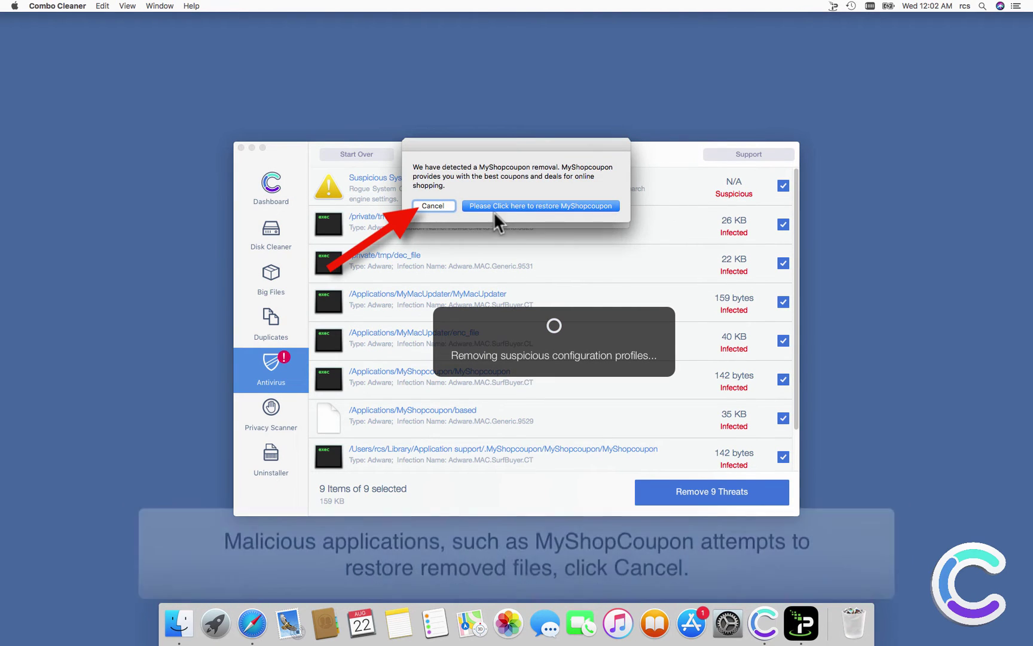
pyautogui.click(434, 205)
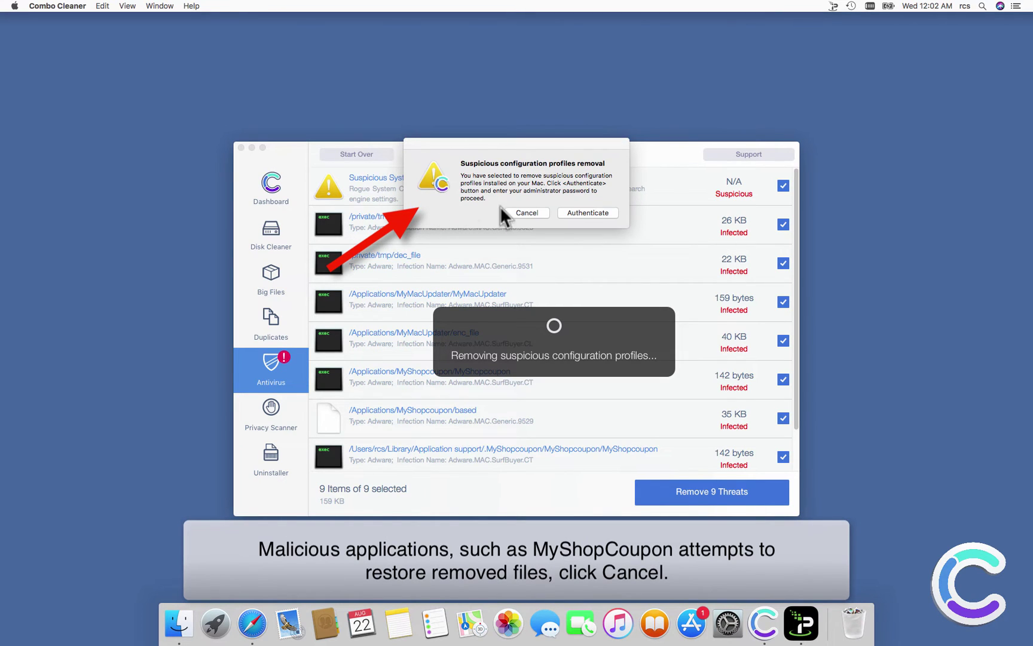
pyautogui.click(596, 212)
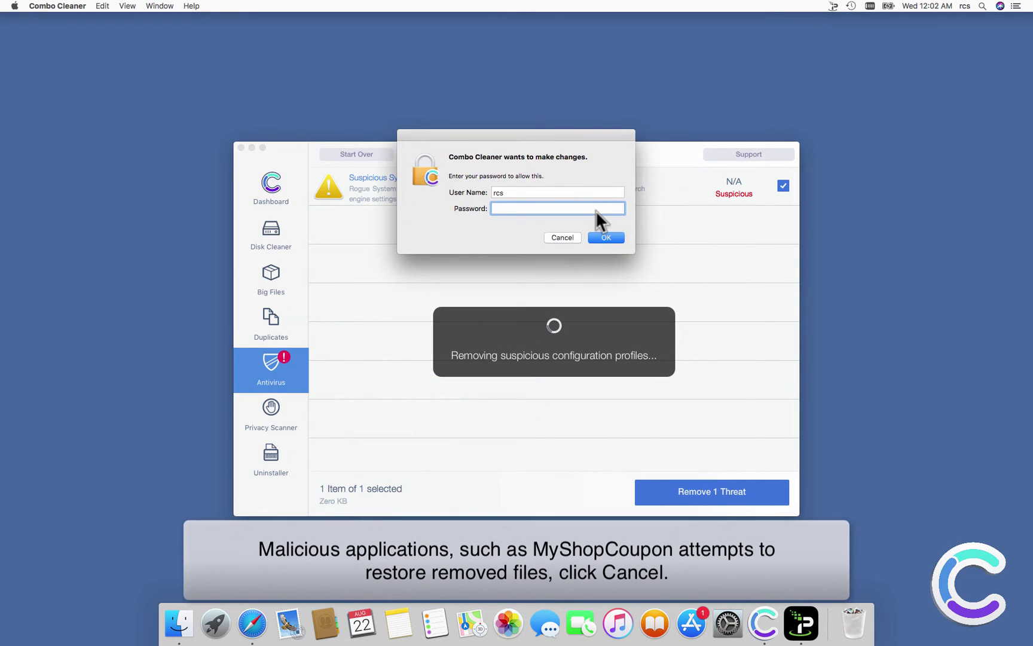
pyautogui.write('•••')
pyautogui.press('Return')
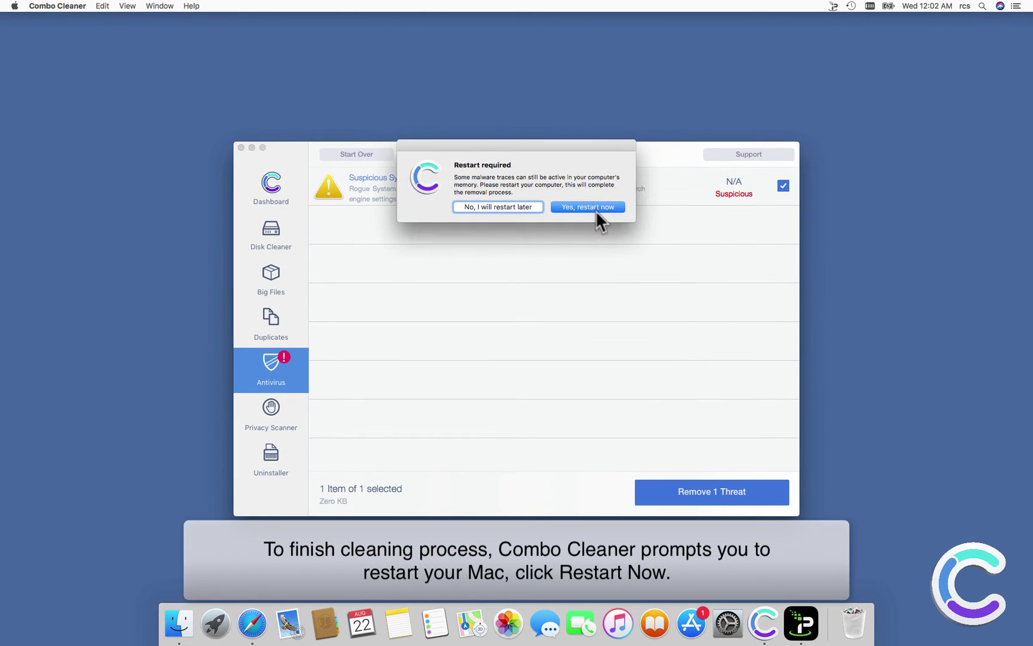
# Step: Choose 'Yes, restart now' in the Restart required dialog to finish cleaning
pyautogui.click(597, 207)
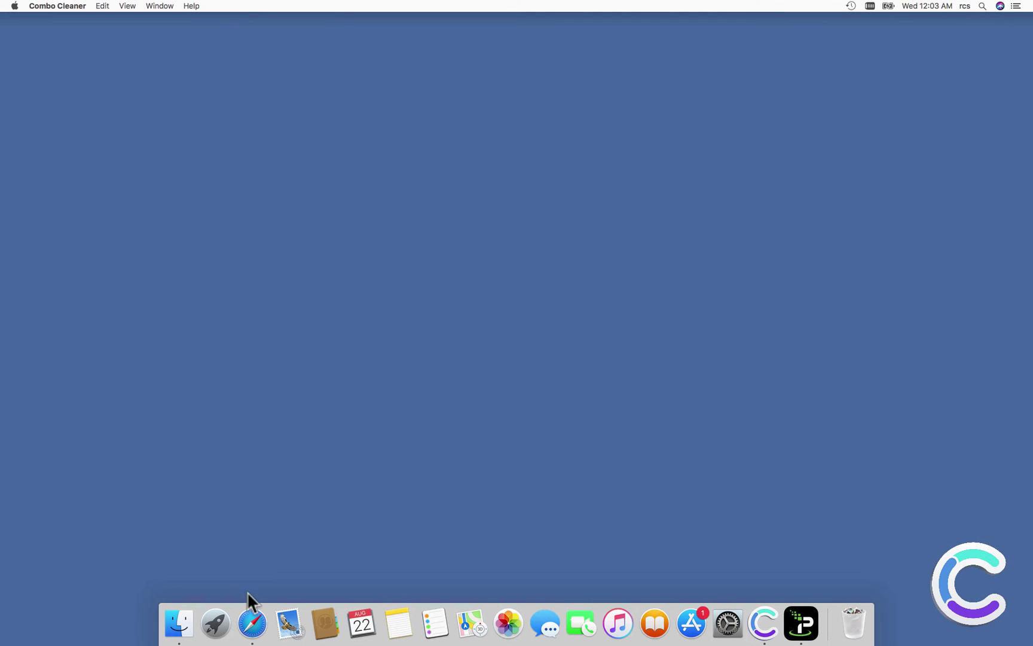
# Step: Uninstall the AnySearch extension from Safari's Extensions preferences
pyautogui.click(254, 628)
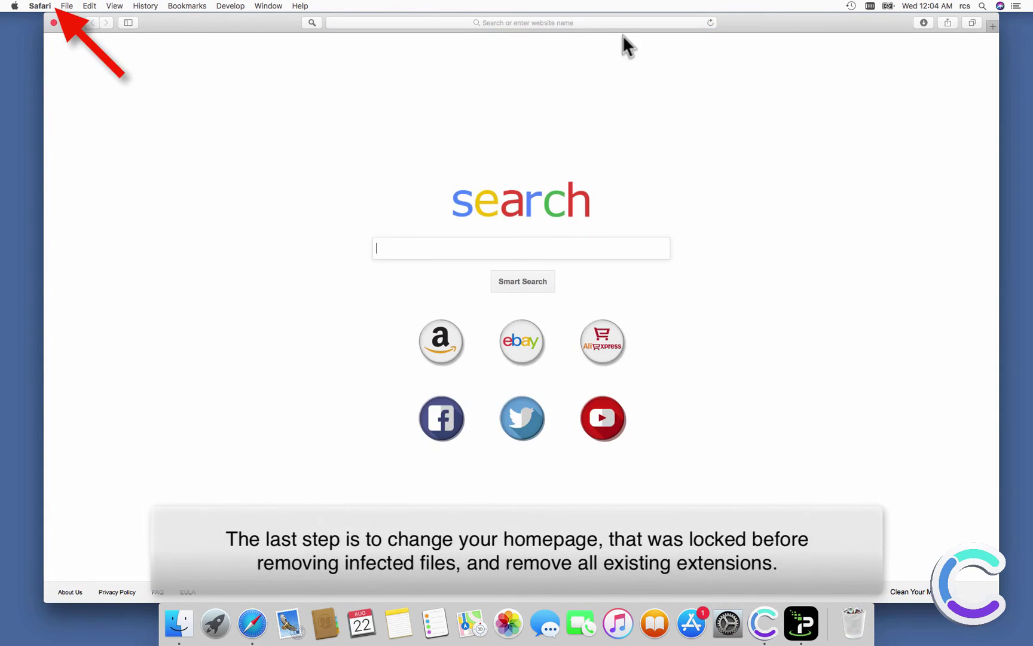
pyautogui.click(42, 6)
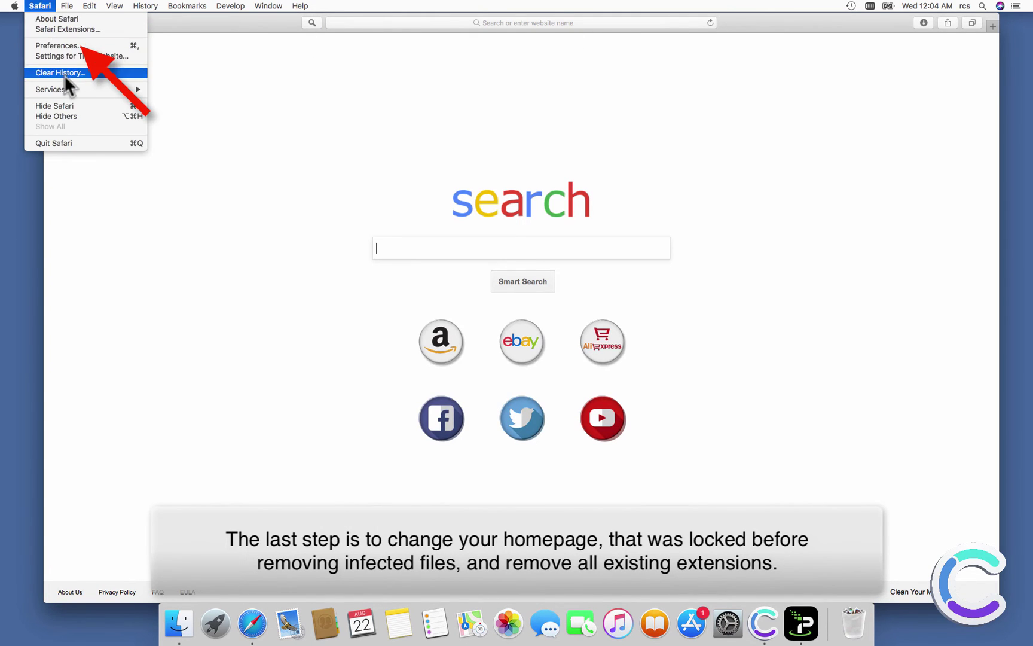
pyautogui.click(91, 46)
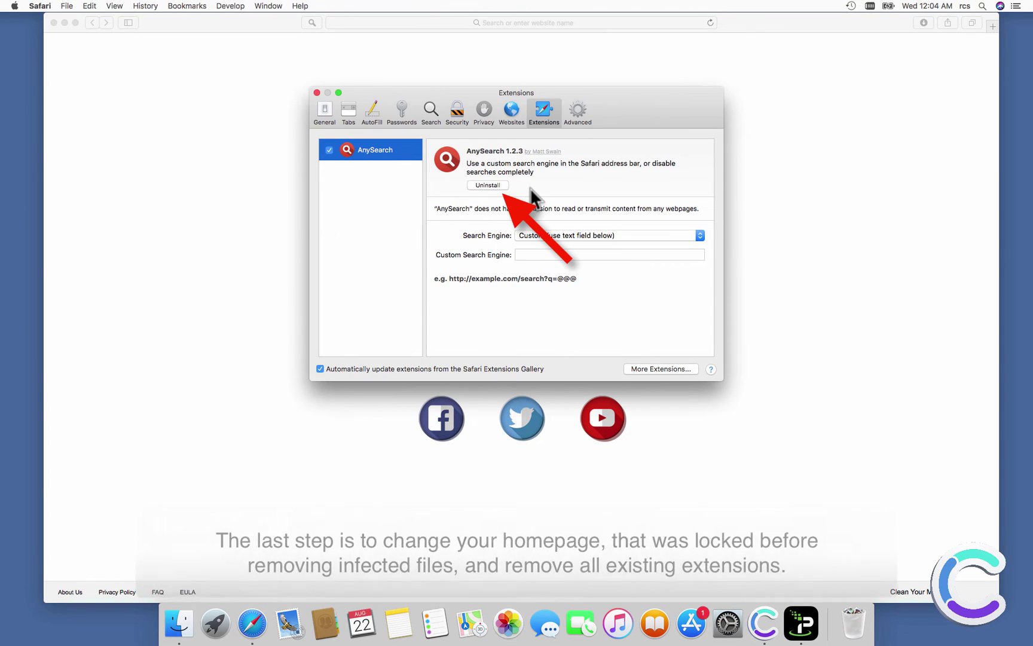
pyautogui.click(489, 185)
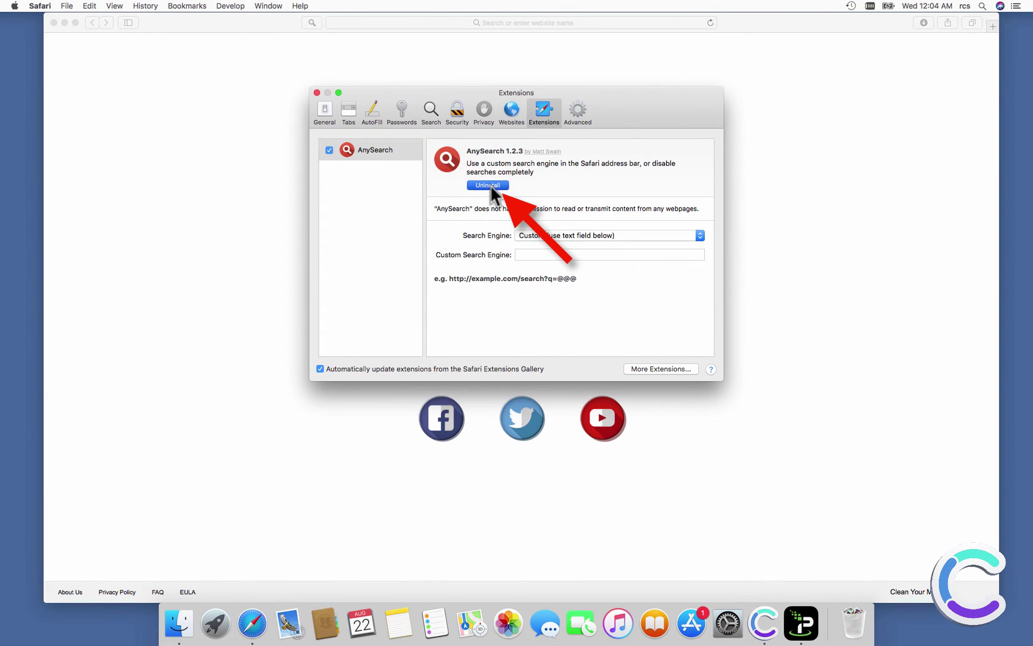
pyautogui.click(589, 183)
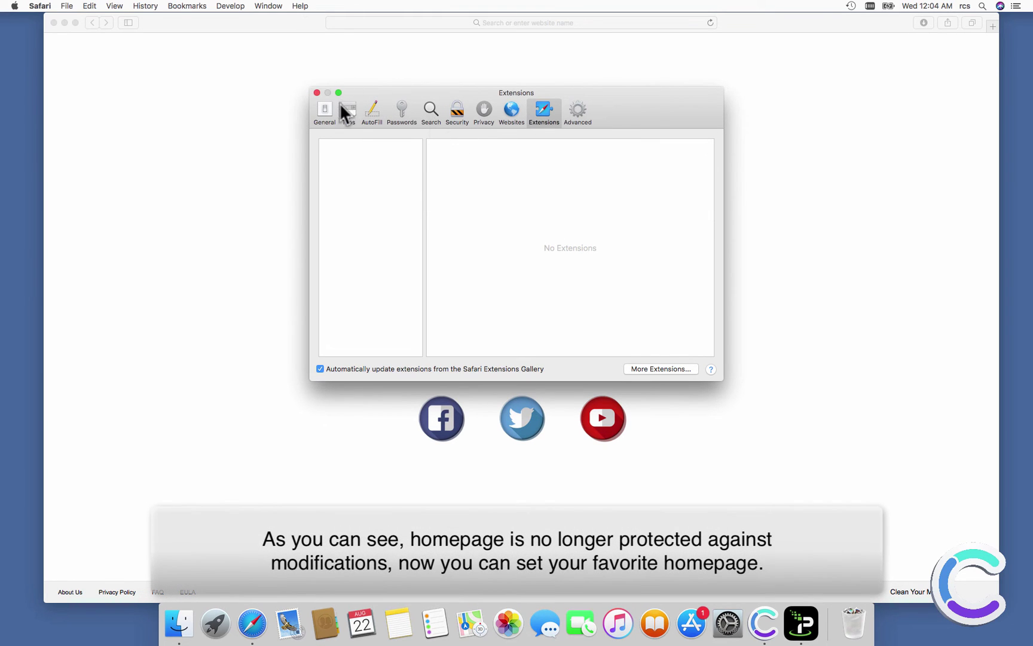
pyautogui.click(319, 115)
pyautogui.write('www')
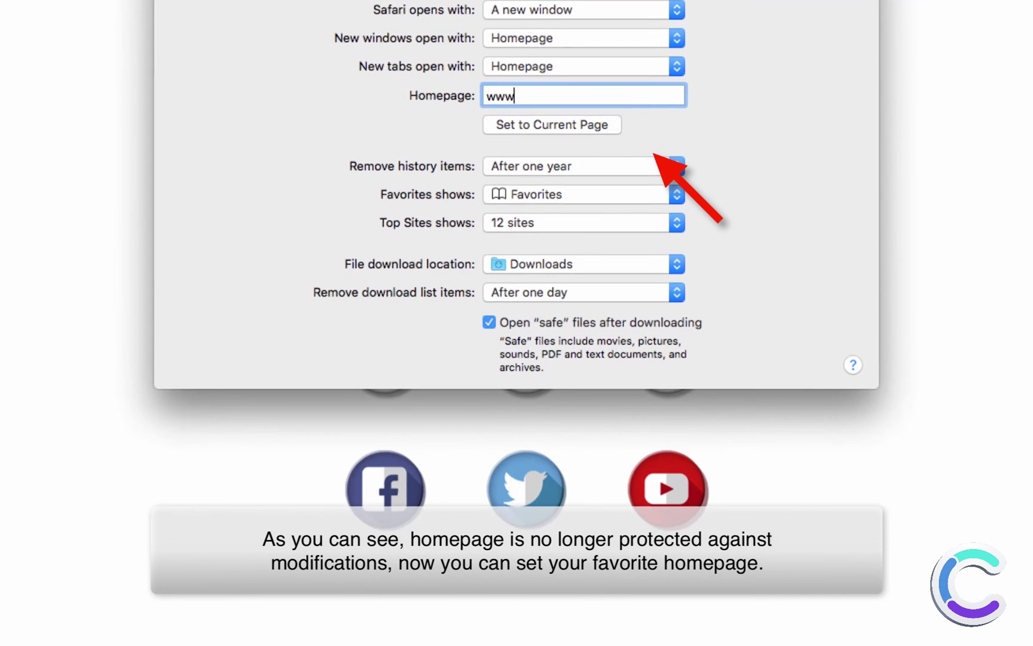
pyautogui.write('.google')
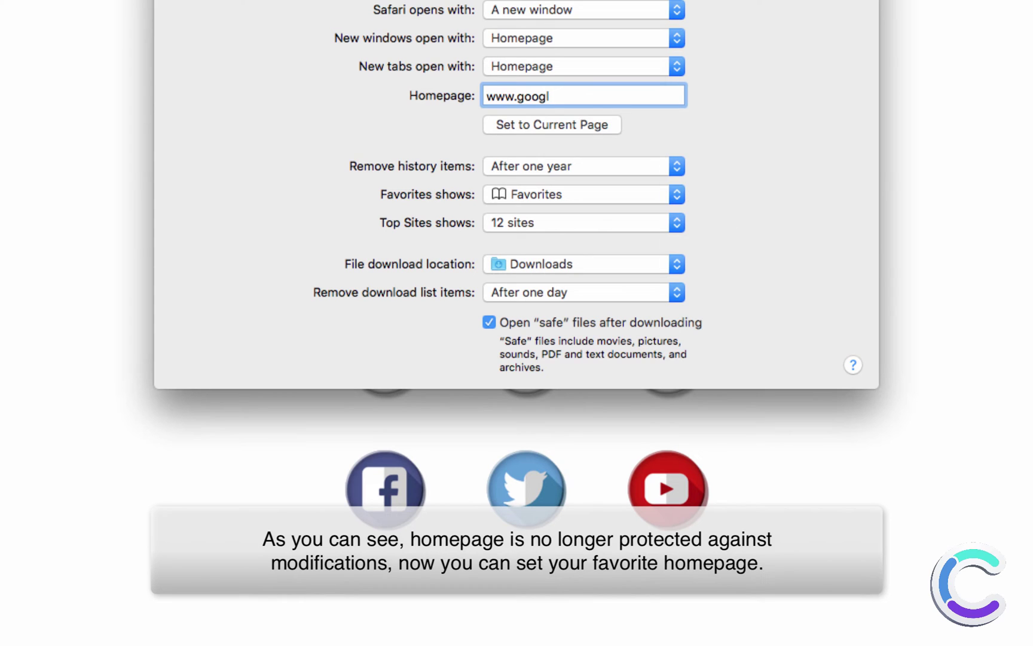
pyautogui.write('.com')
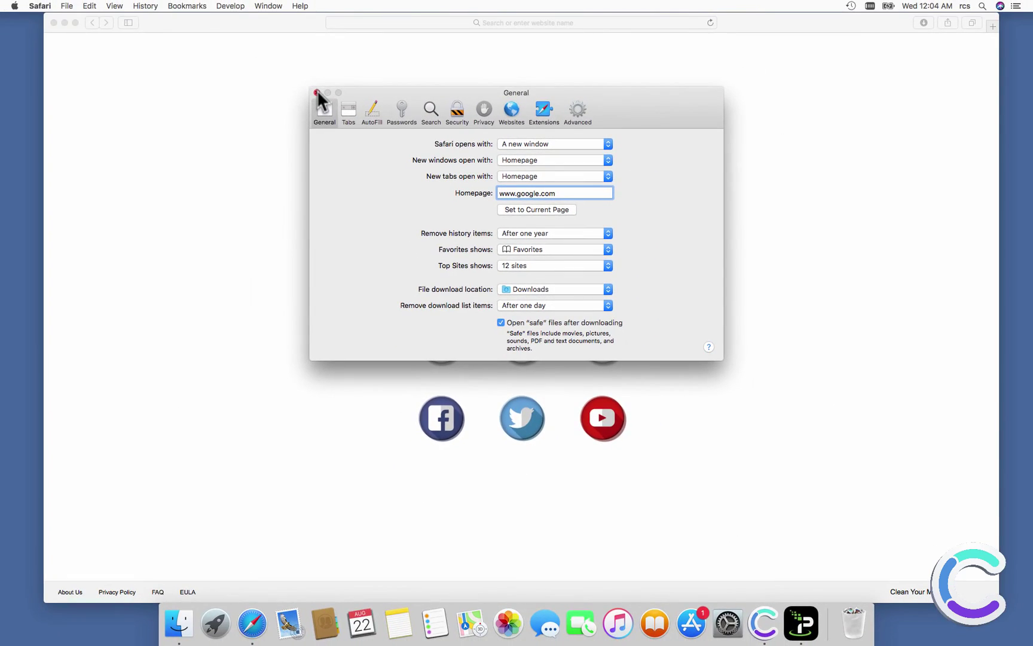
pyautogui.click(317, 93)
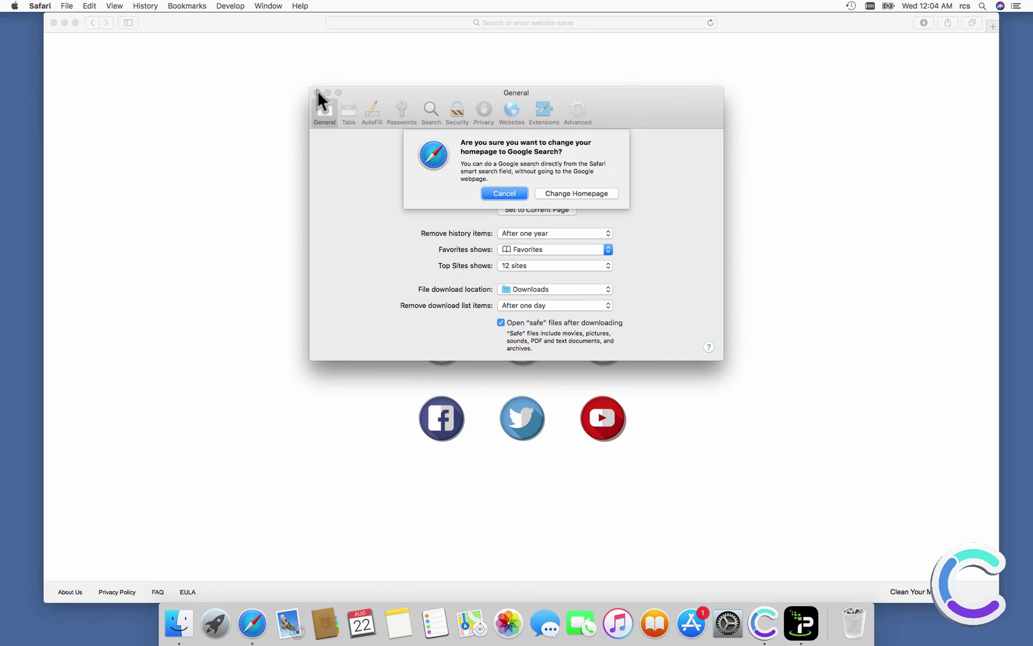
pyautogui.click(563, 192)
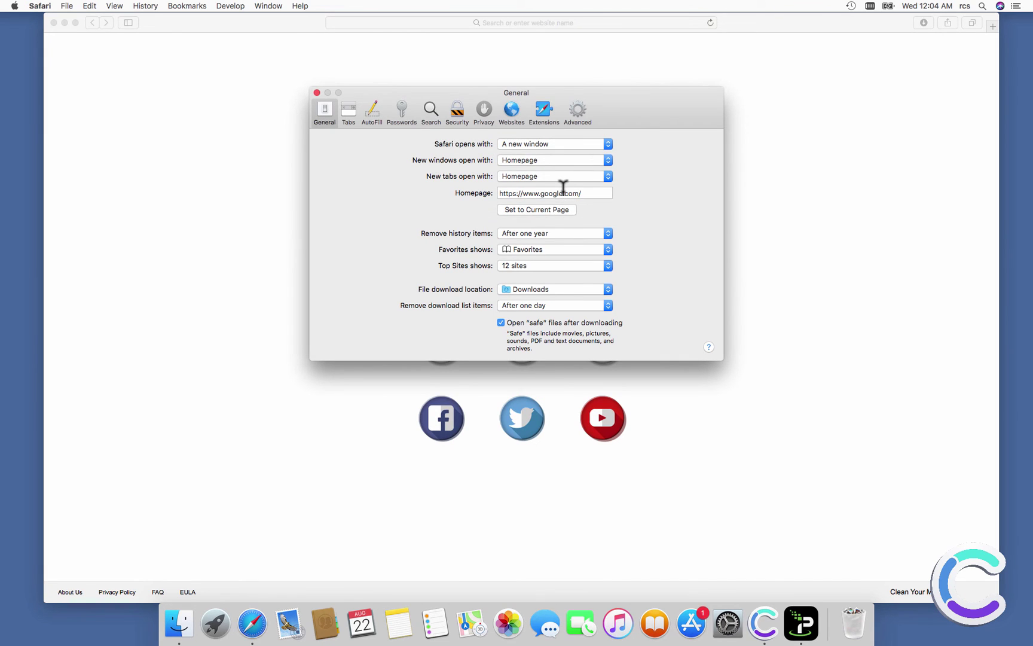
pyautogui.click(317, 92)
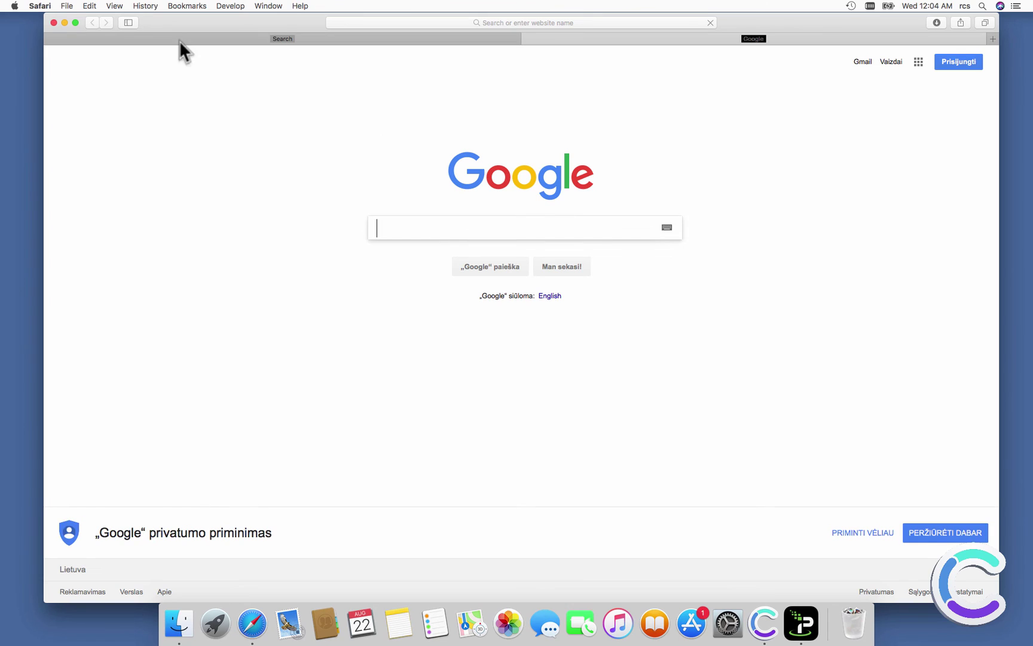
# Step: Close Safari, then in a new Chrome tab search 'search query' to confirm Google results appear
pyautogui.click(53, 22)
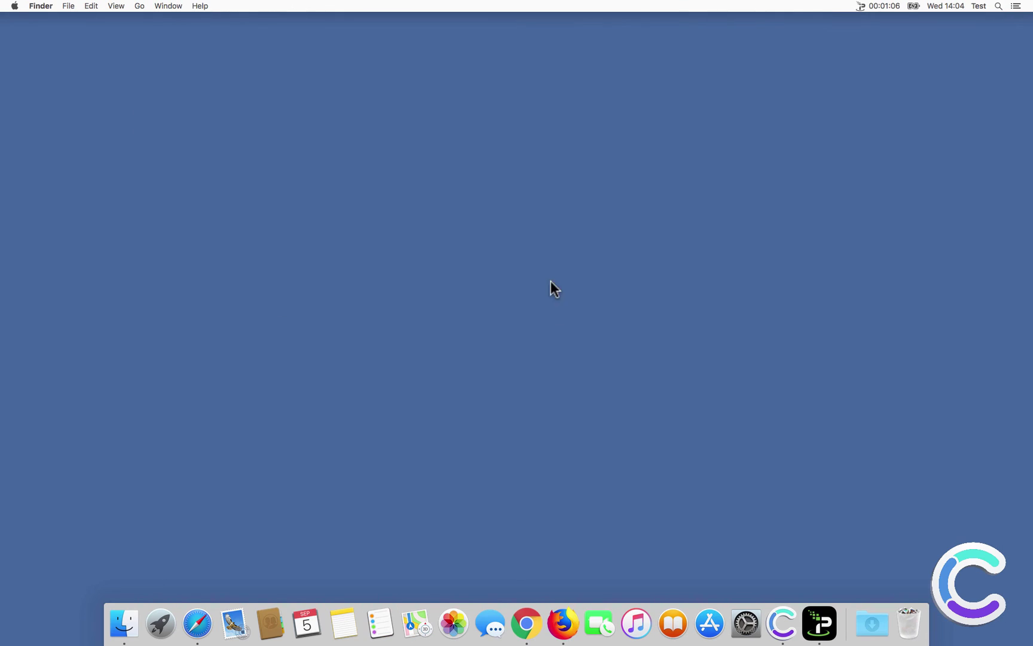
pyautogui.click(523, 615)
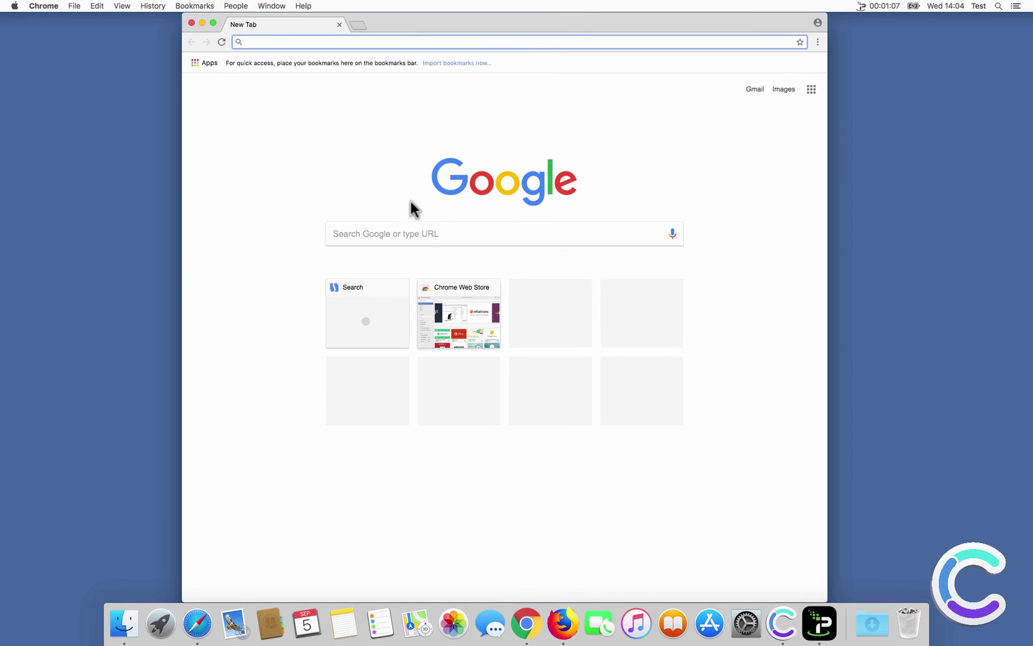
pyautogui.click(362, 25)
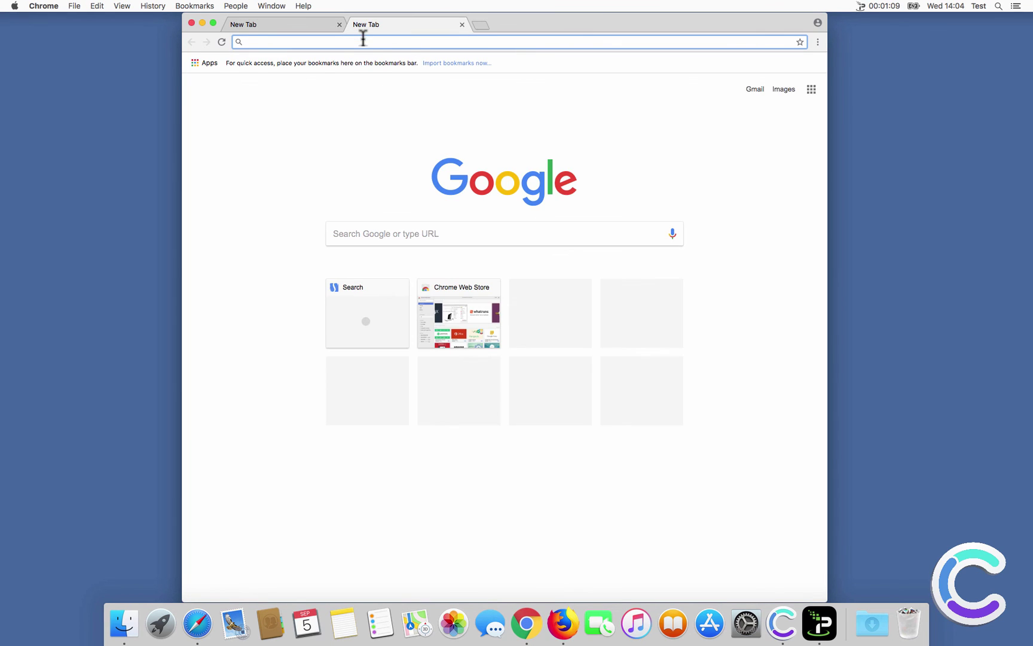
pyautogui.write('search query')
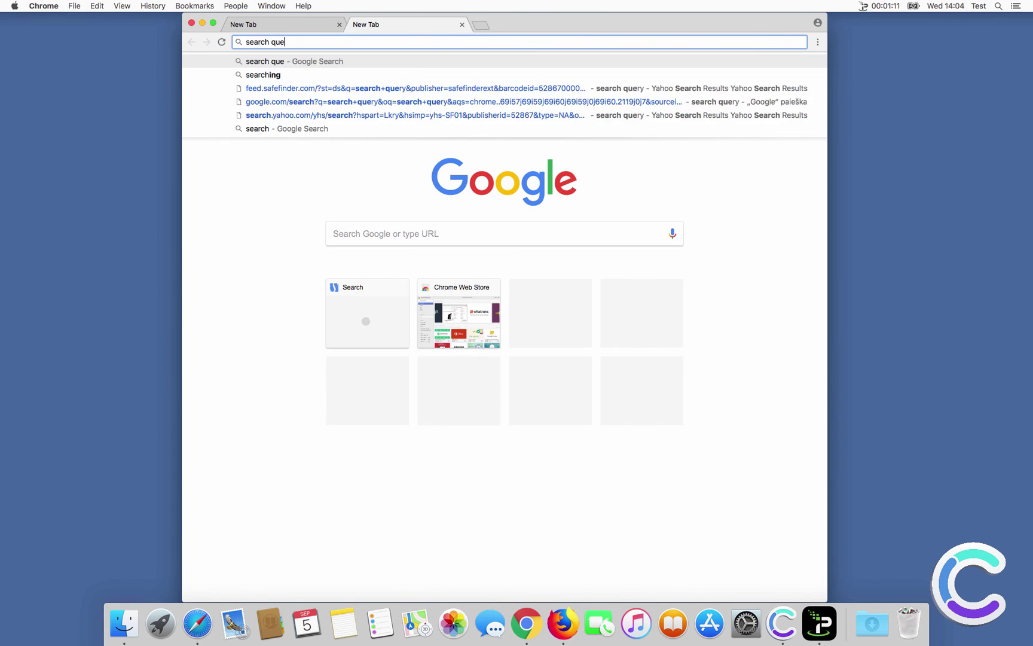
pyautogui.press('Return')
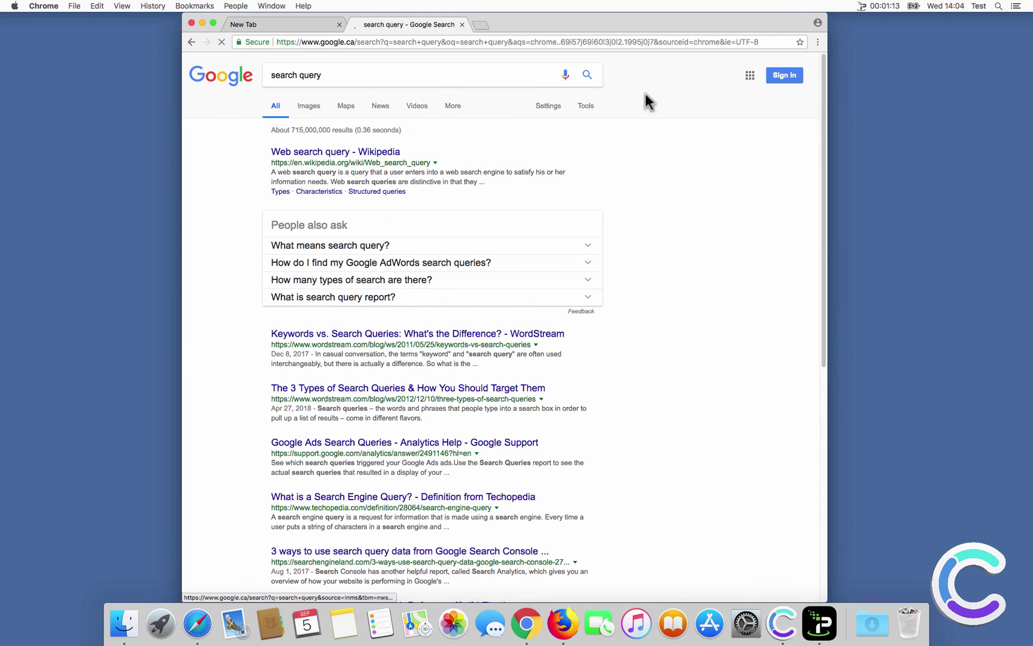
pyautogui.click(819, 42)
# Step: Confirm Google is Chrome's search engine, review the On startup setting, then close Chrome
pyautogui.click(855, 208)
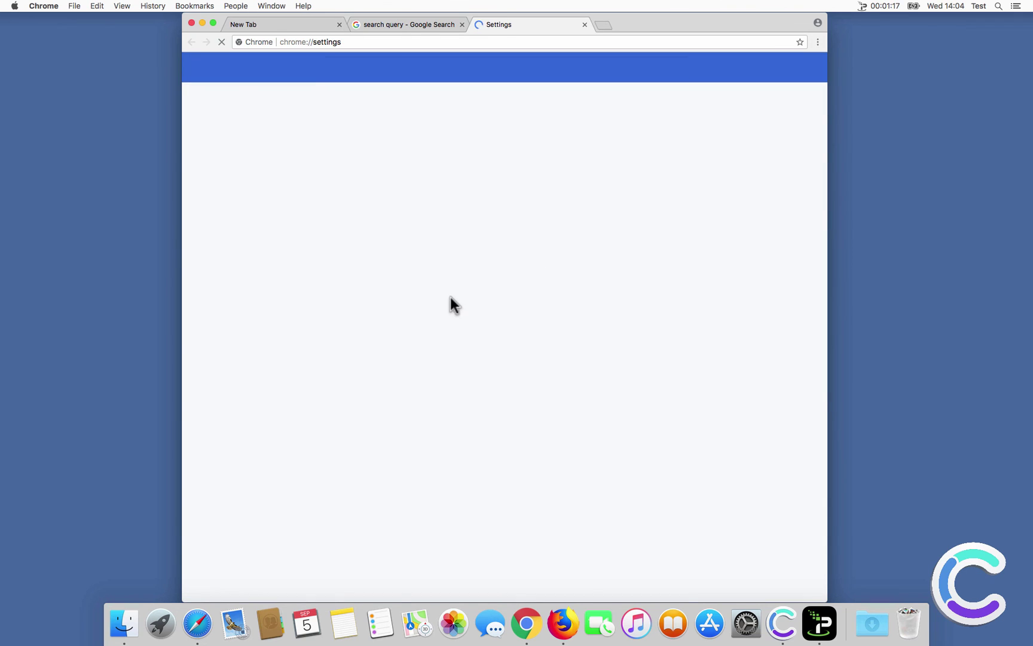
pyautogui.scroll(-5, 717, 229)
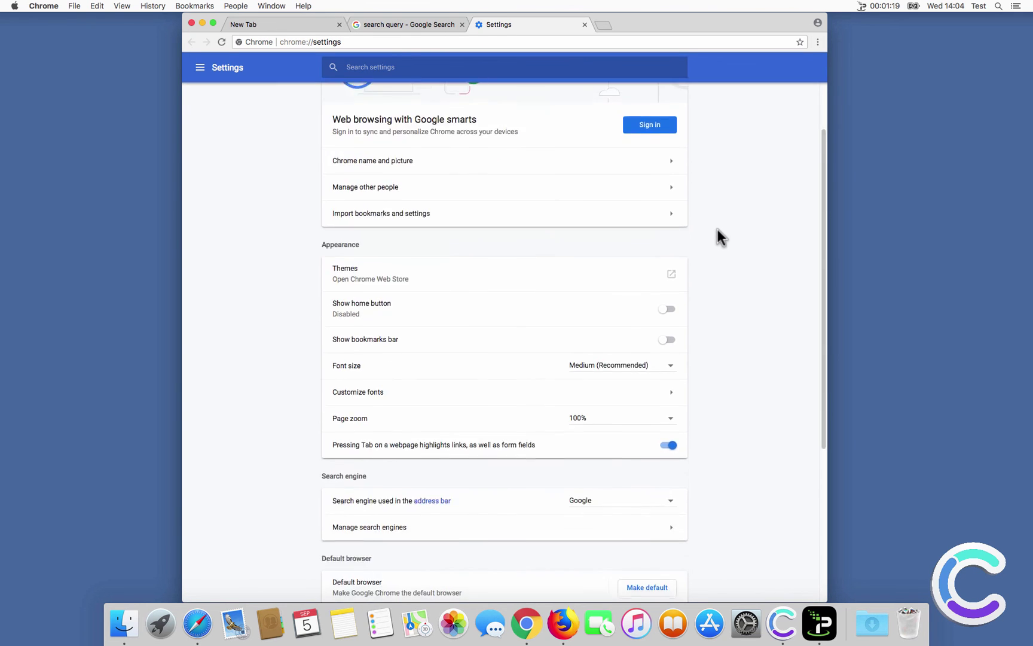
pyautogui.scroll(-6, 714, 263)
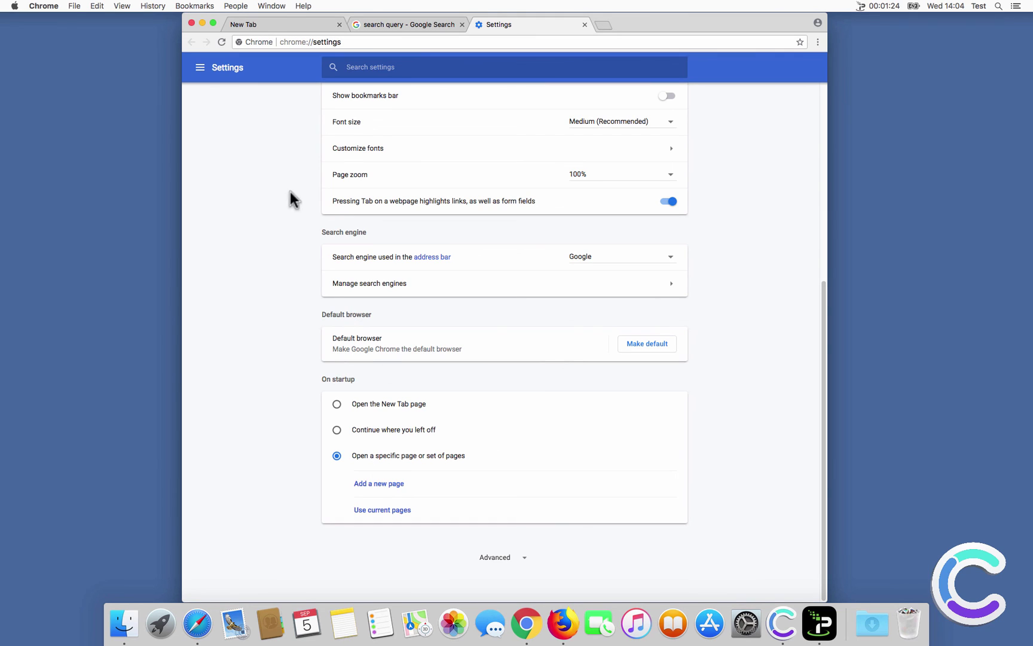
pyautogui.click(189, 22)
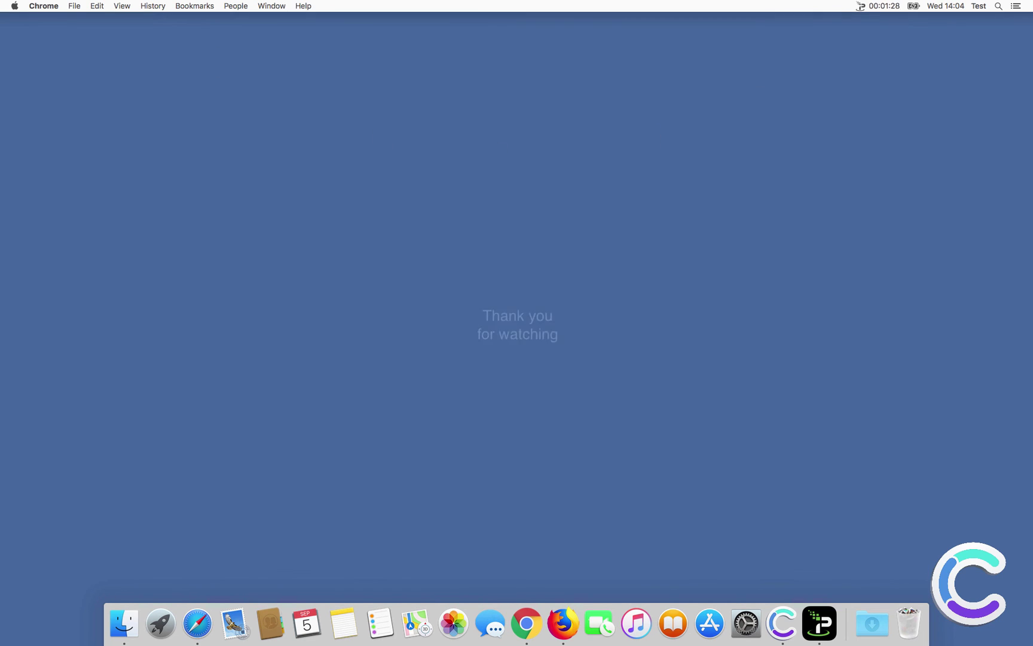